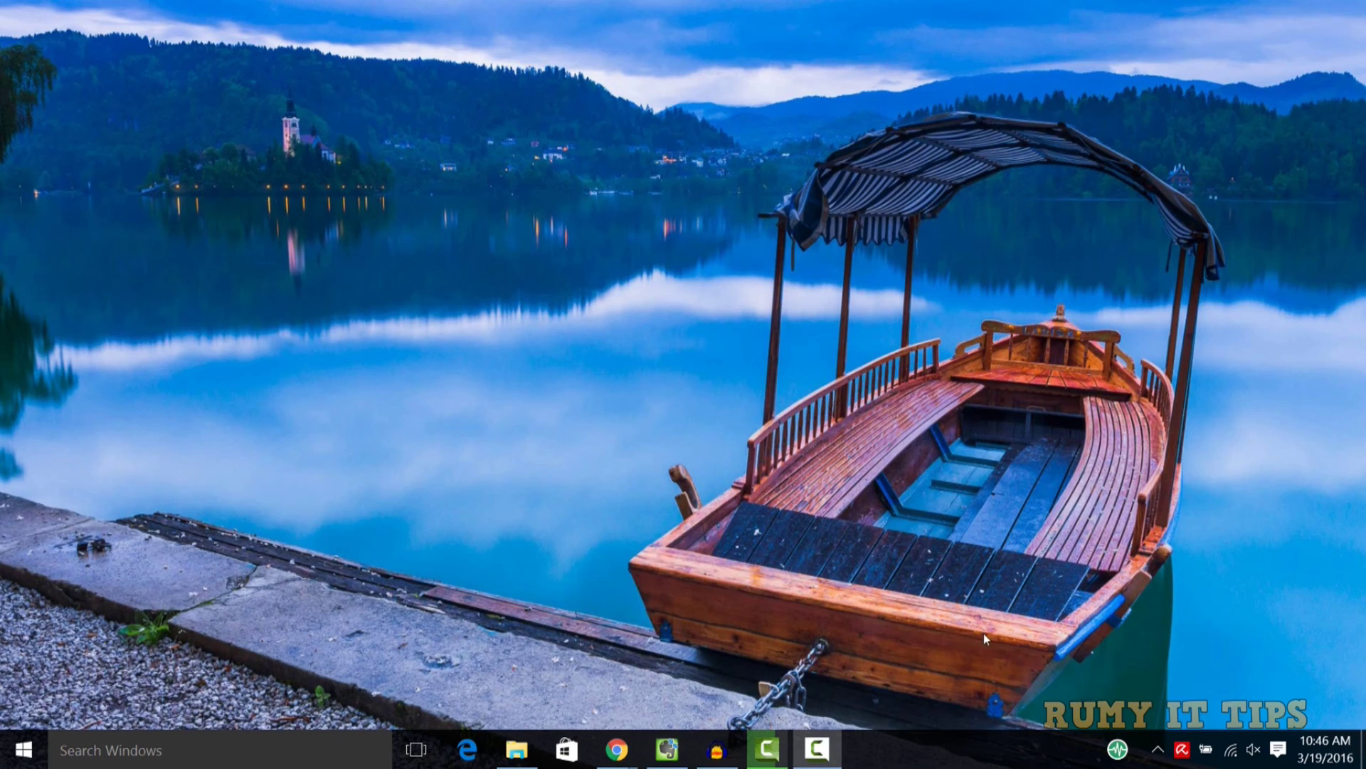
Bring the ProtonMail homepage forward in Chrome and scroll down to its feature sections
mouse_move(617, 748)
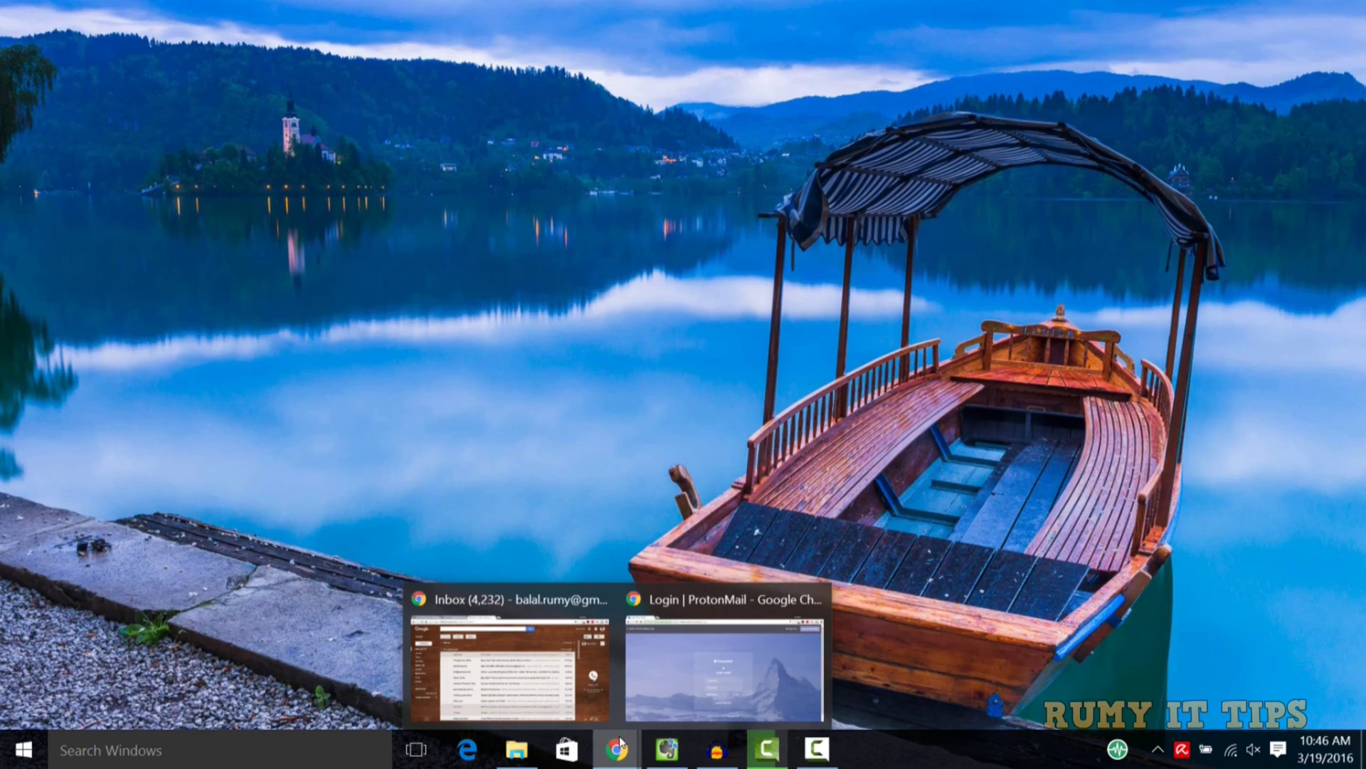
left_click(724, 658)
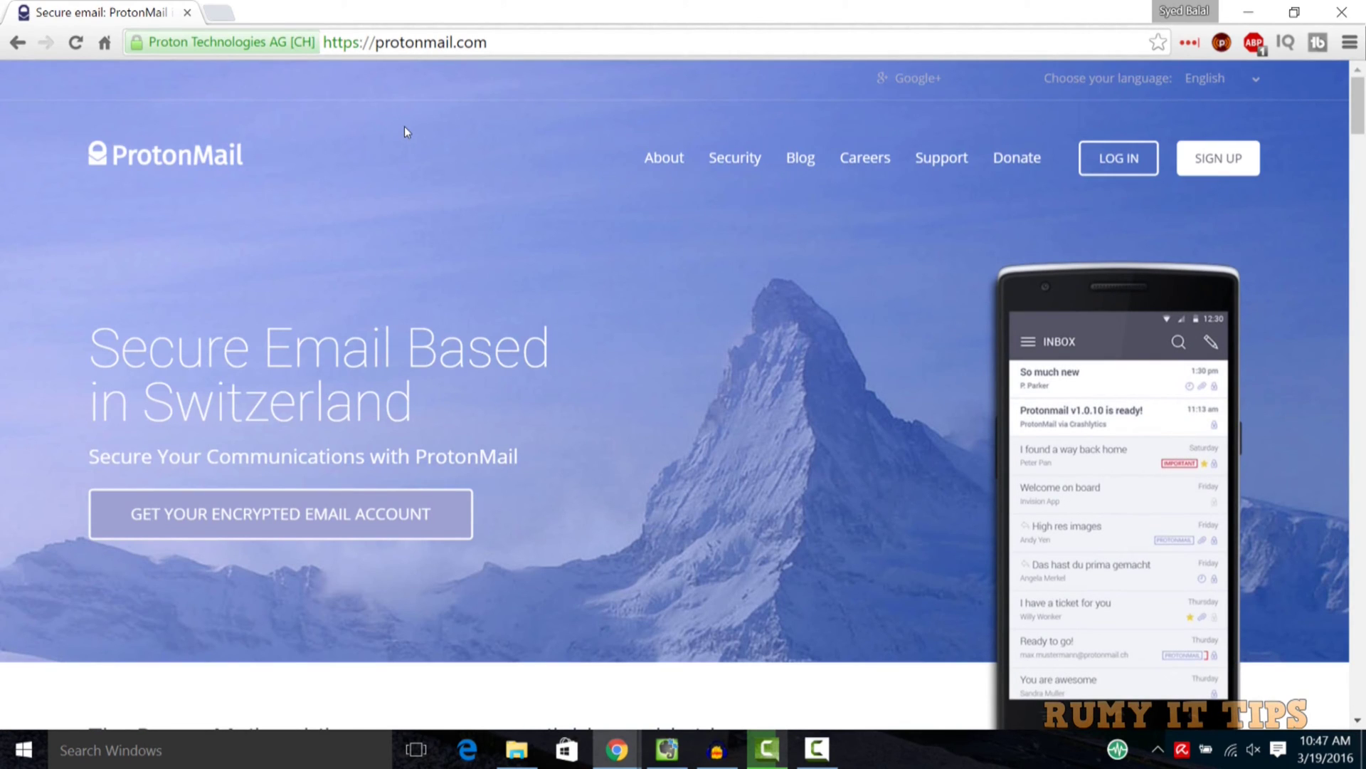
scroll(406, 132, "down", 2)
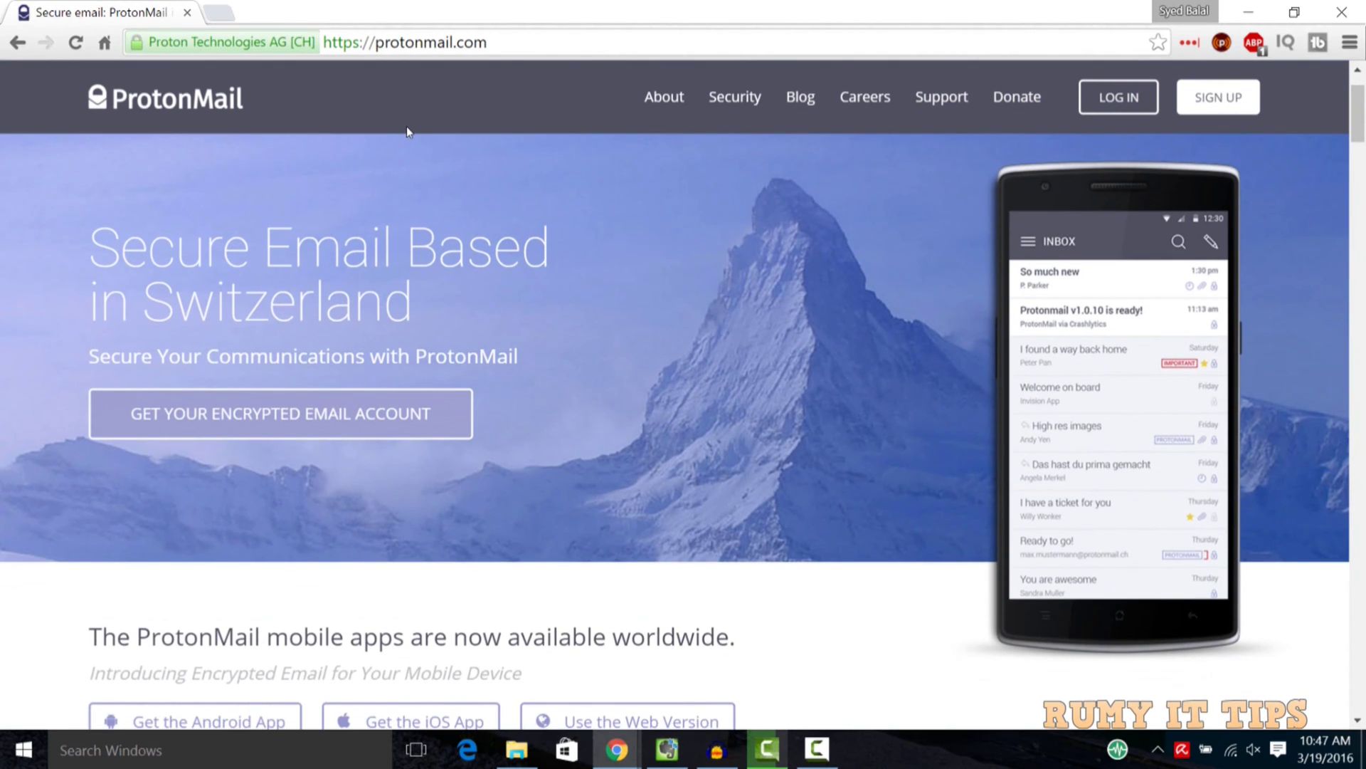
scroll(449, 174, "down", 5)
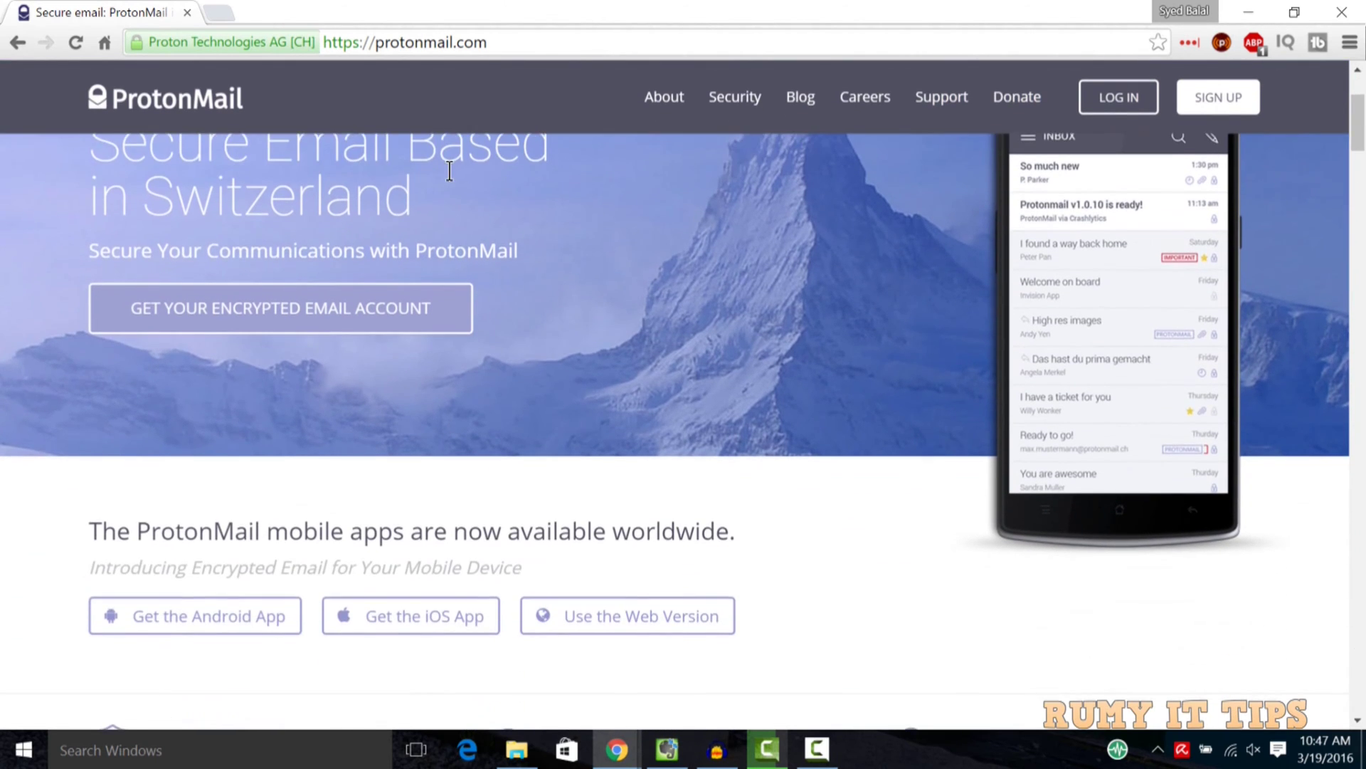
scroll(412, 429, "down", 3)
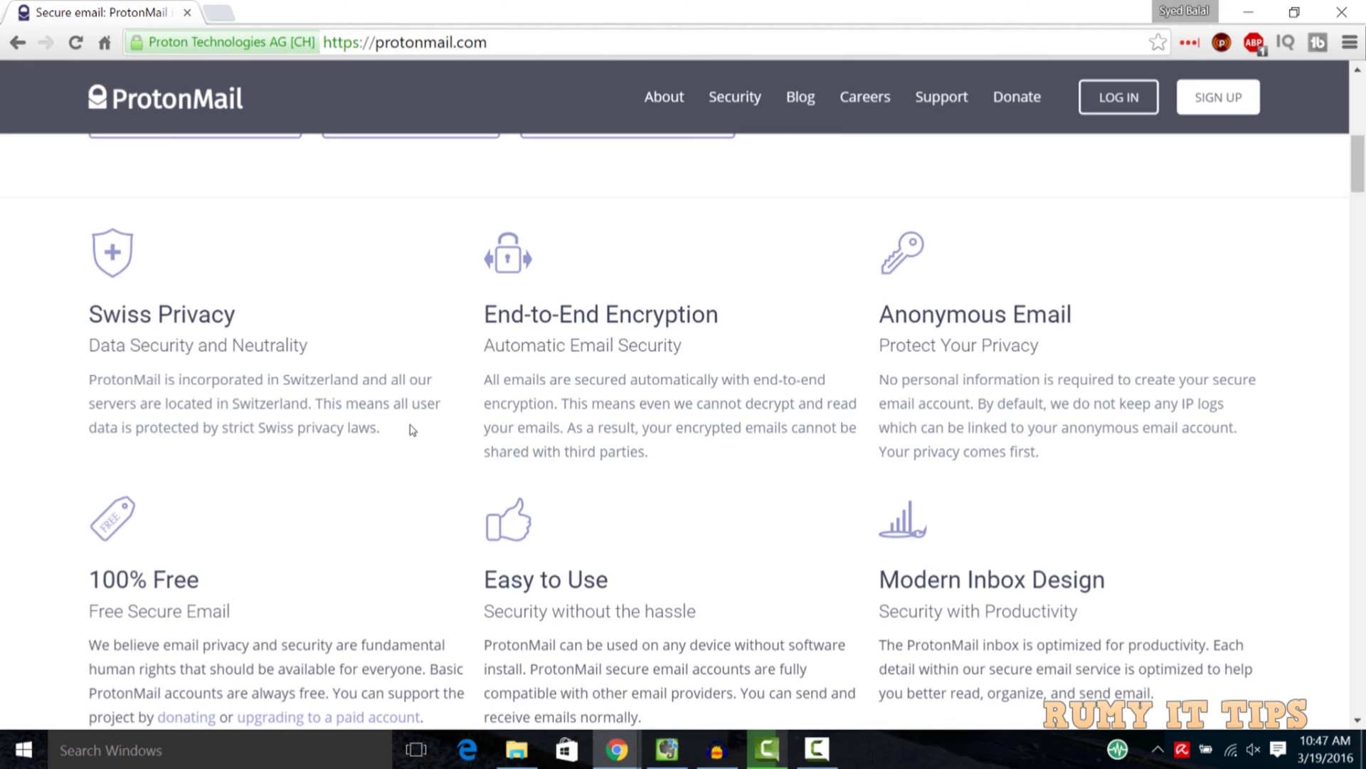
Highlight and read the End-to-End Encryption and Anonymous Email descriptions
left_click_drag(485, 314, 720, 313)
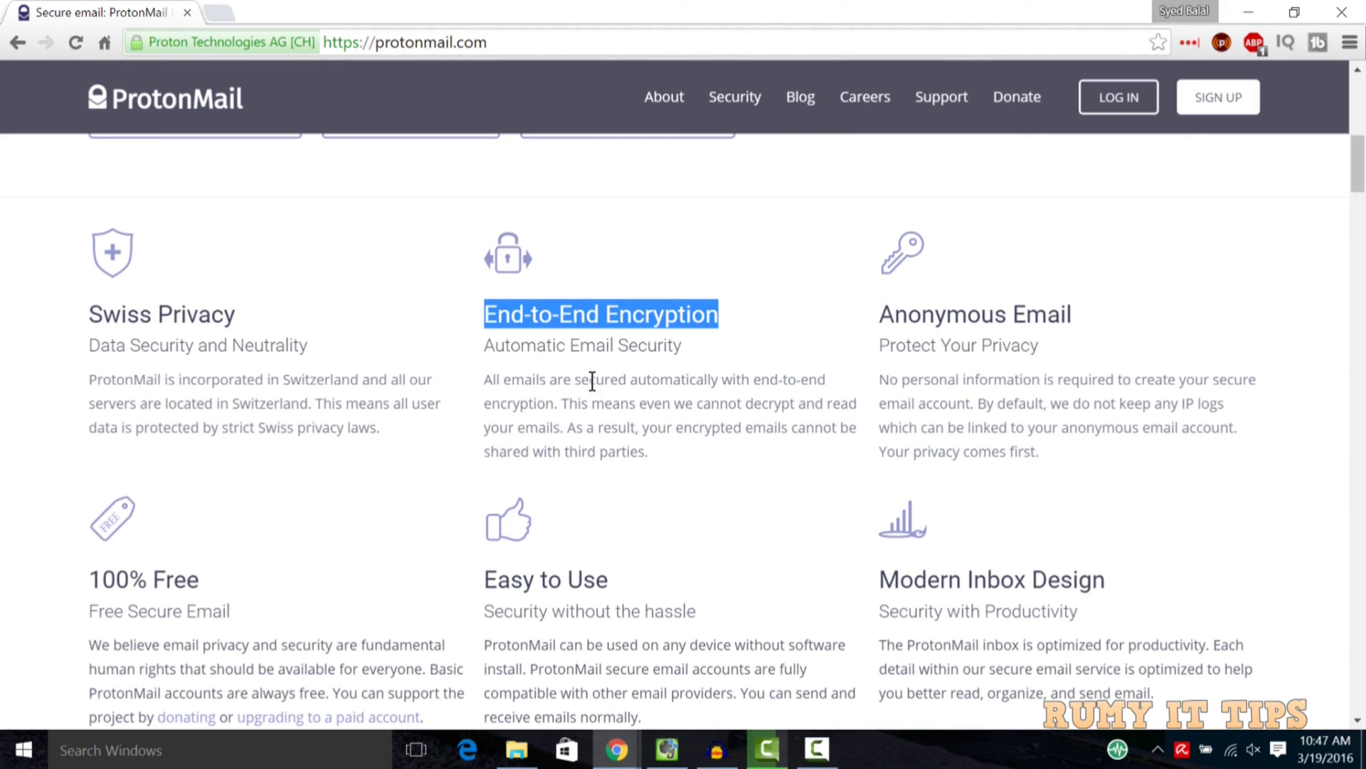
left_click(499, 375)
left_click_drag(497, 375, 643, 449)
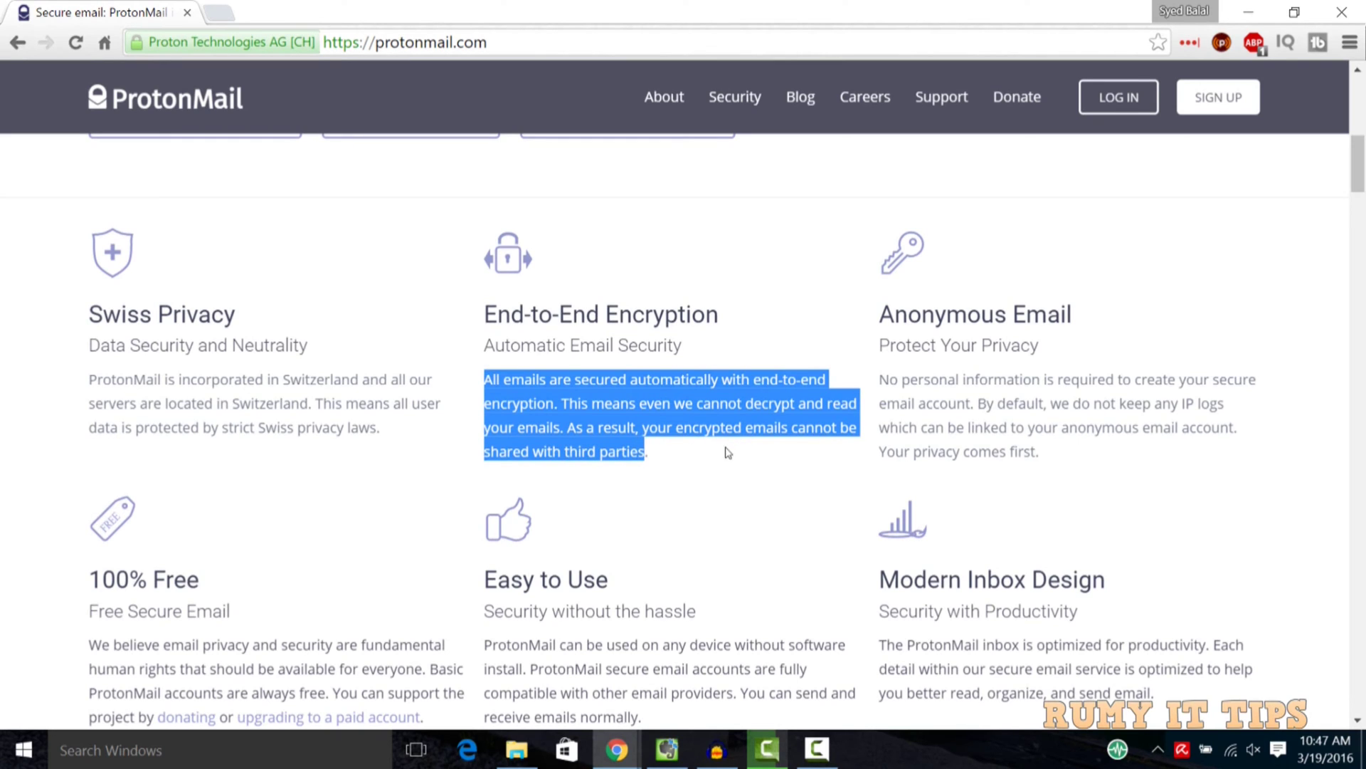
left_click(701, 468)
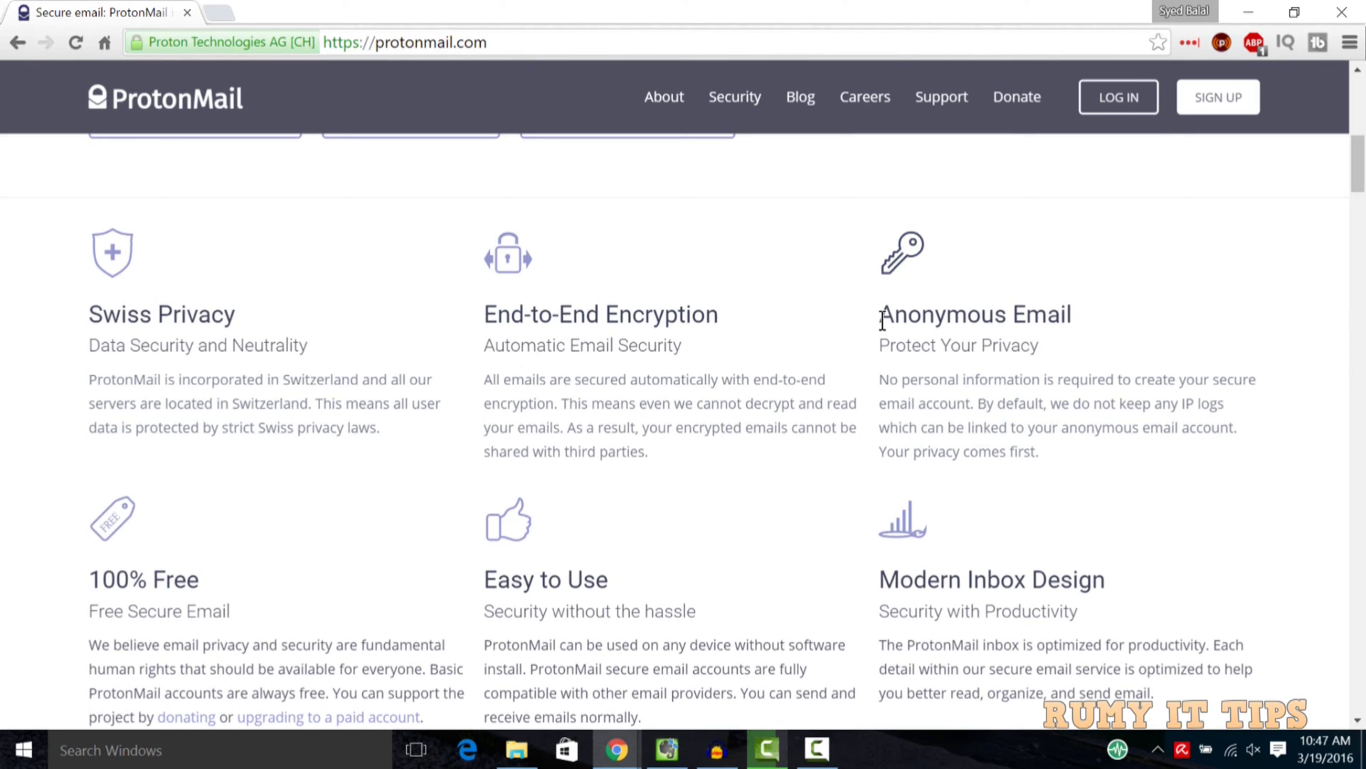
left_click_drag(881, 314, 1067, 454)
left_click(1071, 467)
Scroll through the remaining homepage sections and return to the top
scroll(1071, 466, "down", 3)
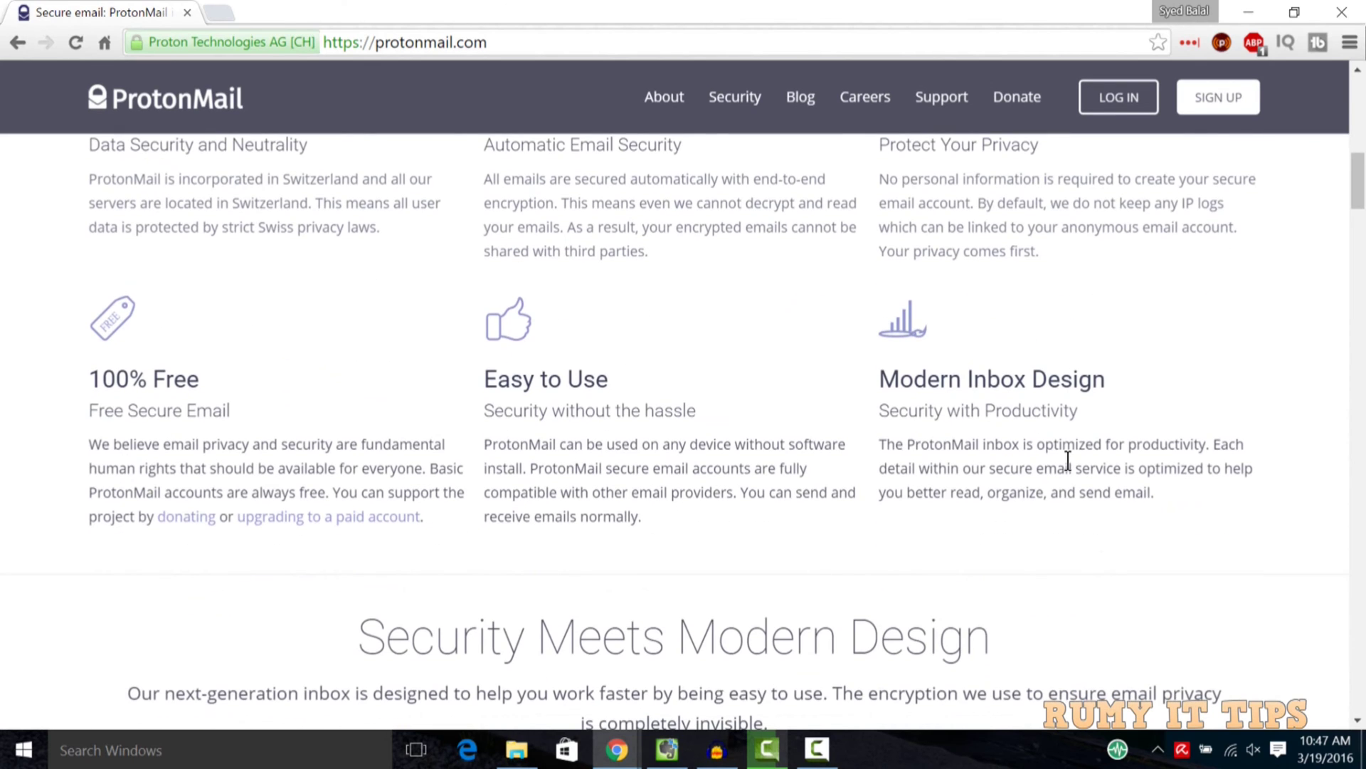
scroll(1067, 461, "down", 7)
scroll(1071, 466, "up", 3)
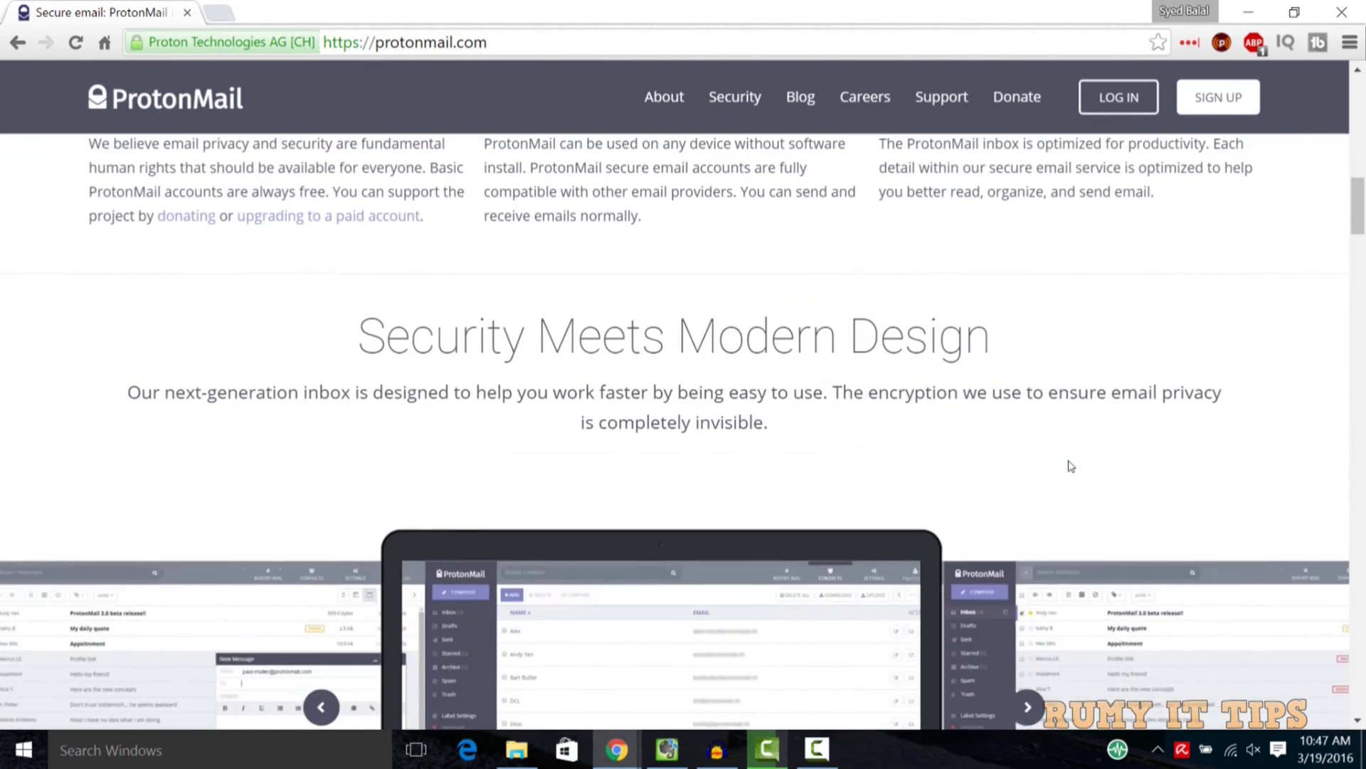
scroll(1069, 464, "up", 10)
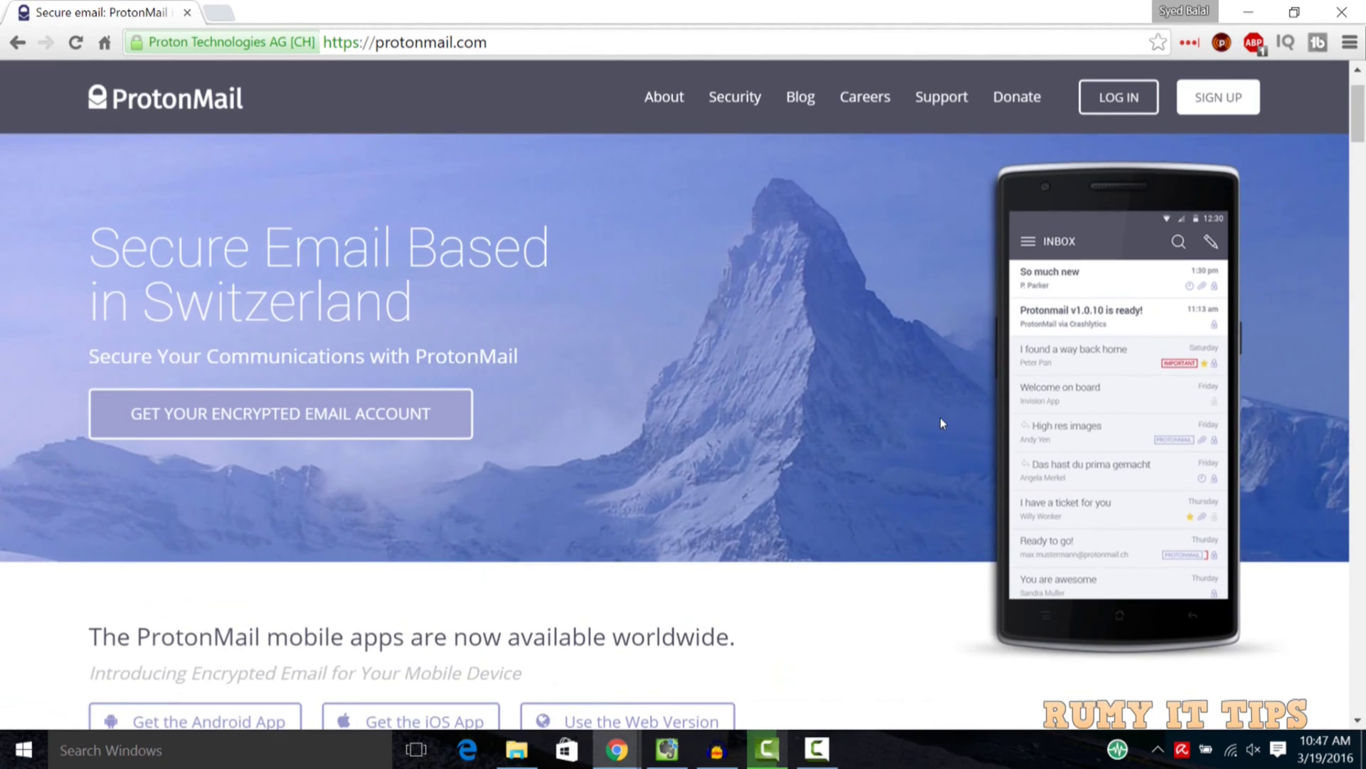
scroll(942, 423, "up", 2)
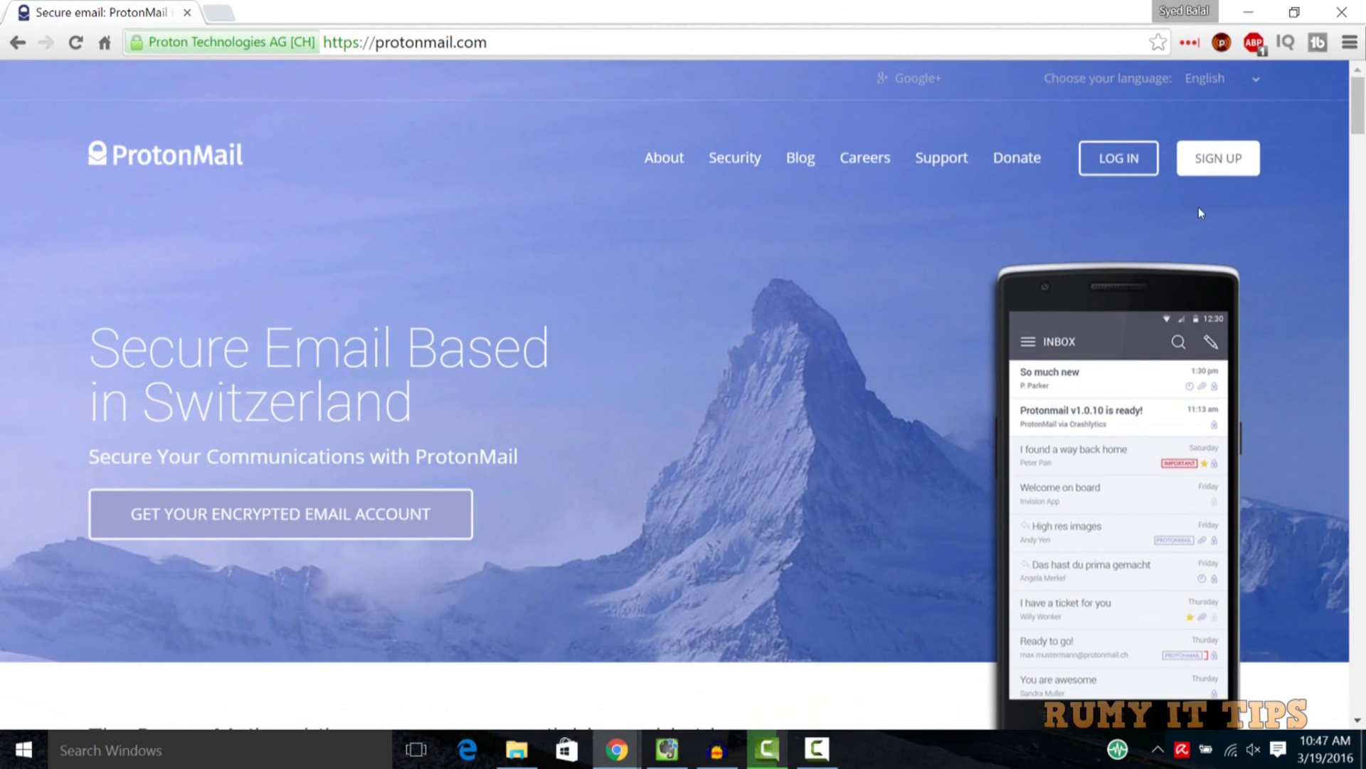
Open the ProtonMail sign-up page and enter the chosen username
left_click(1201, 165)
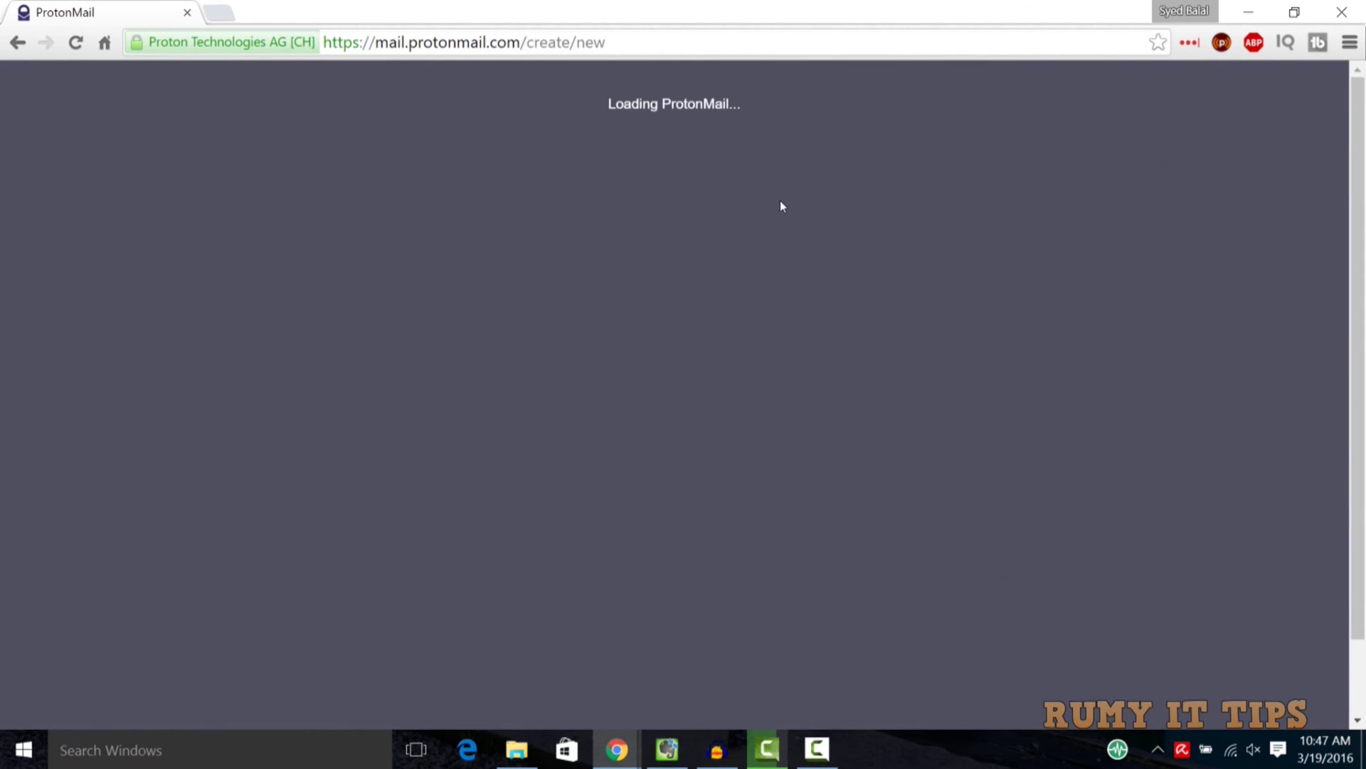
scroll(783, 206, "down", 5)
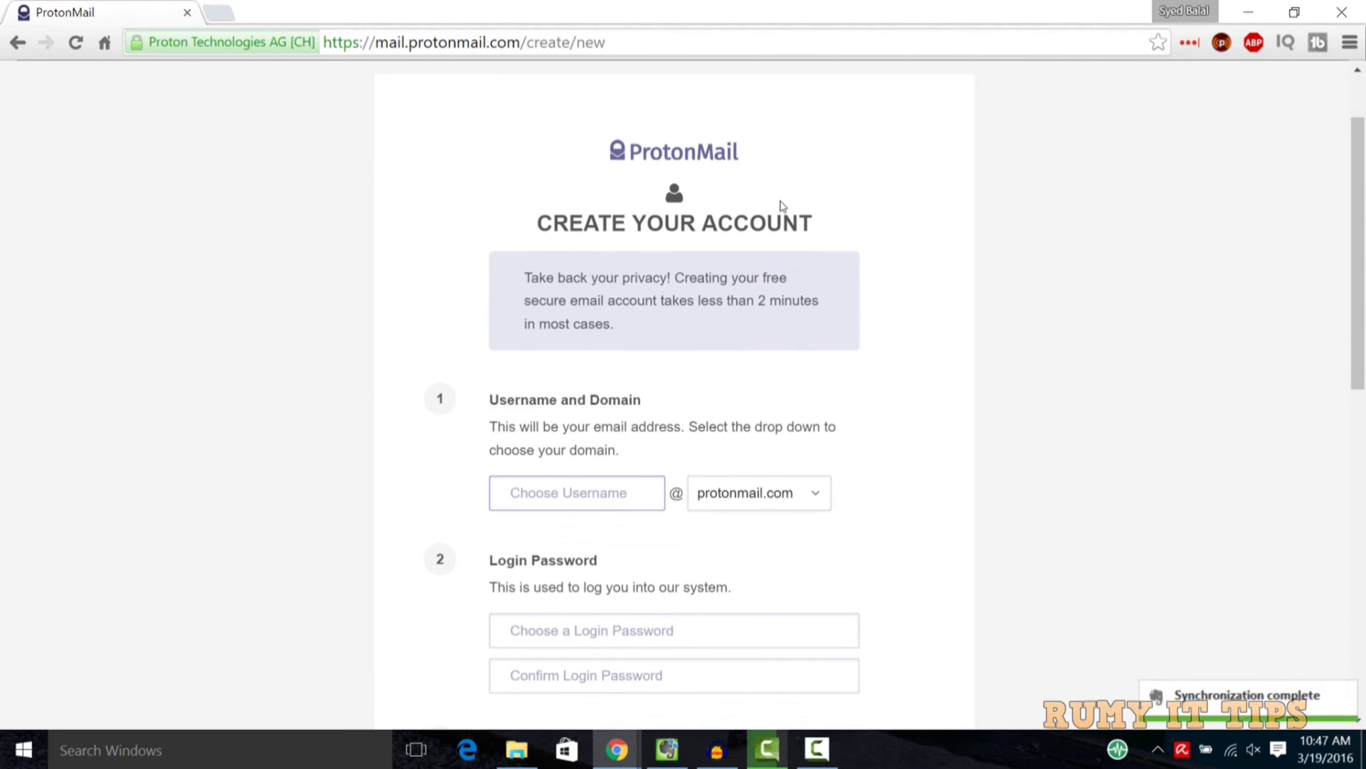
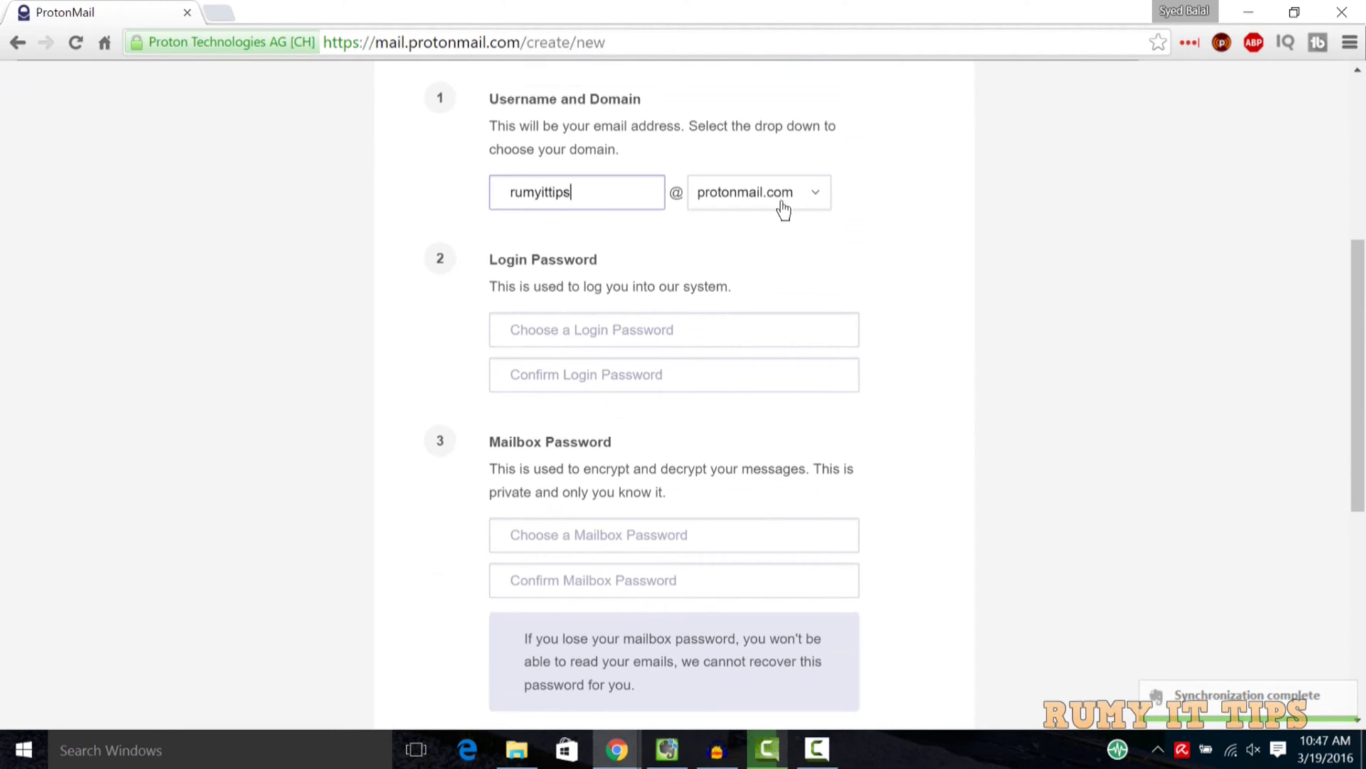
Enter the login password and confirm it
key("Tab")
key("Tab")
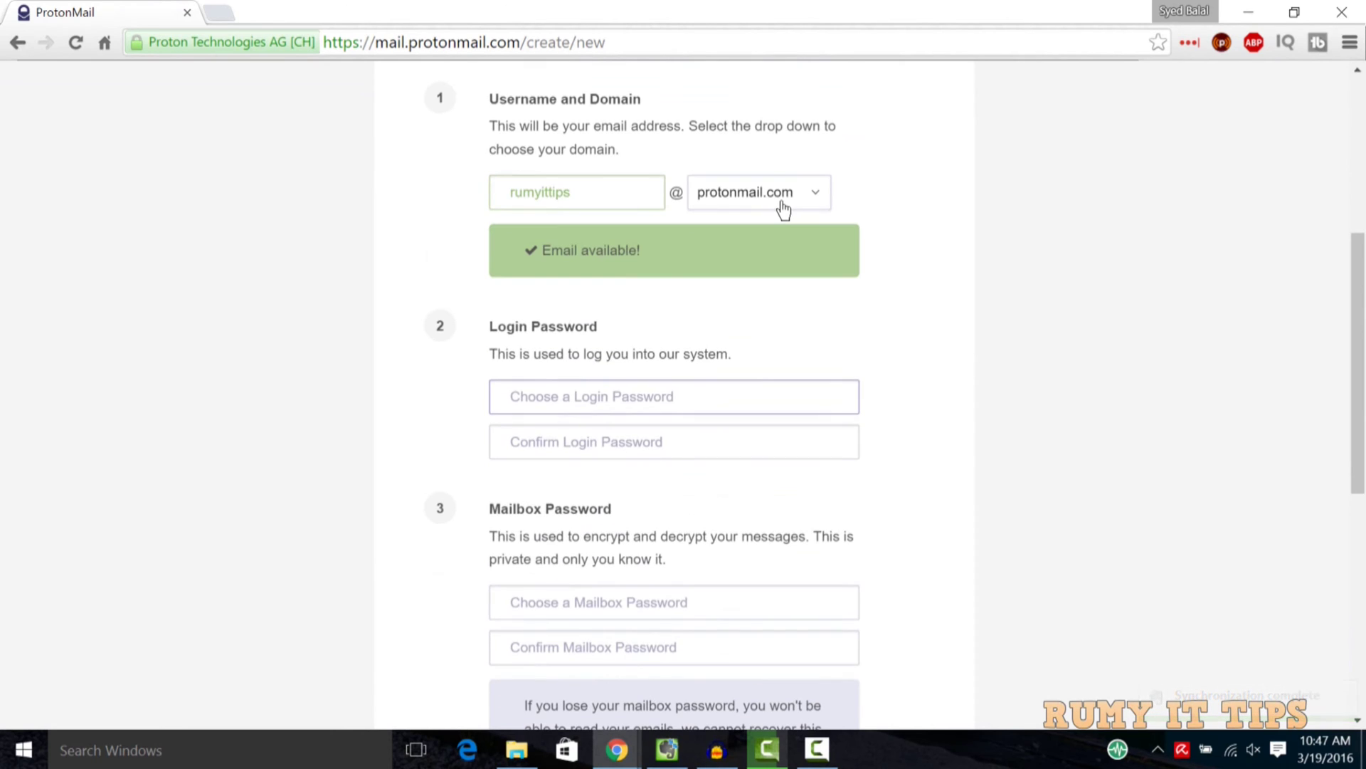
type("••")
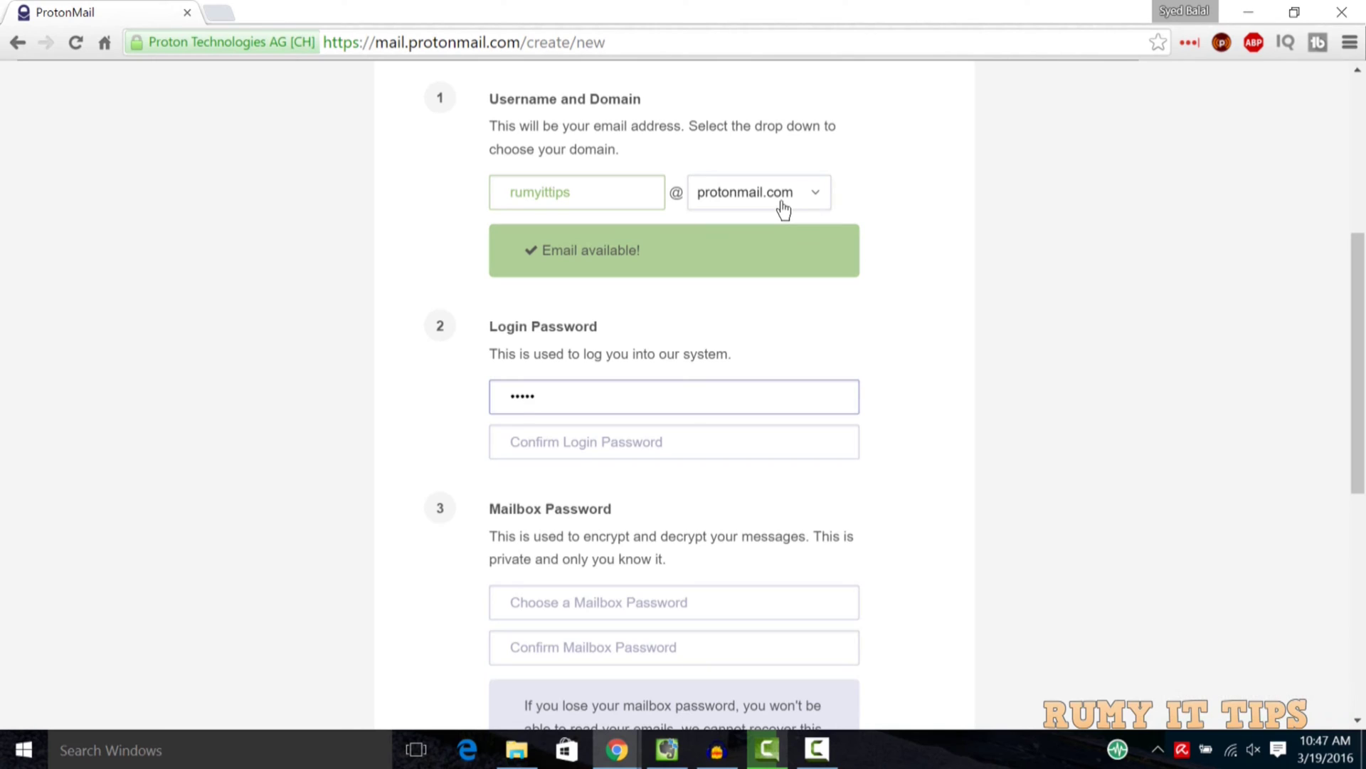
key("Tab")
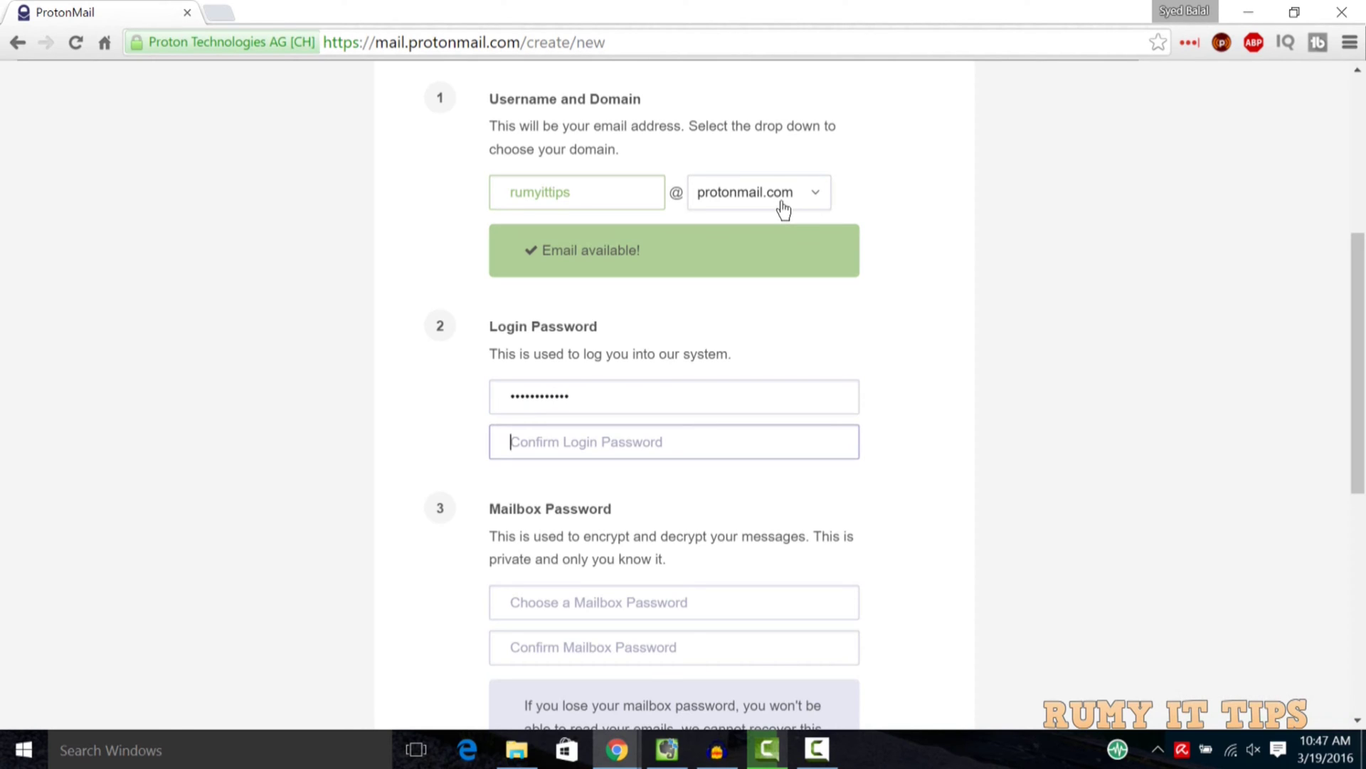
type("••")
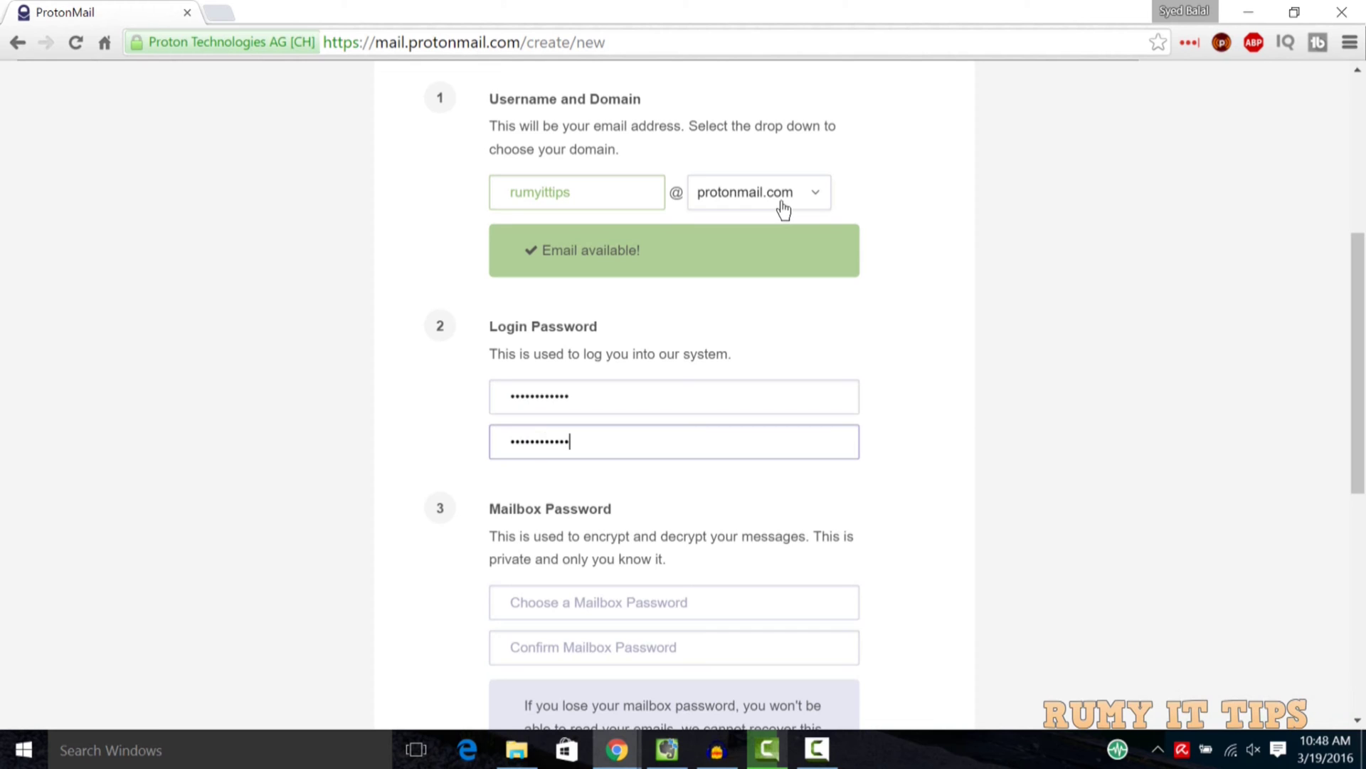
Enter and confirm the mailbox password, noting it encrypts and decrypts messages
scroll(1000, 256, "down", 3)
left_click(758, 399)
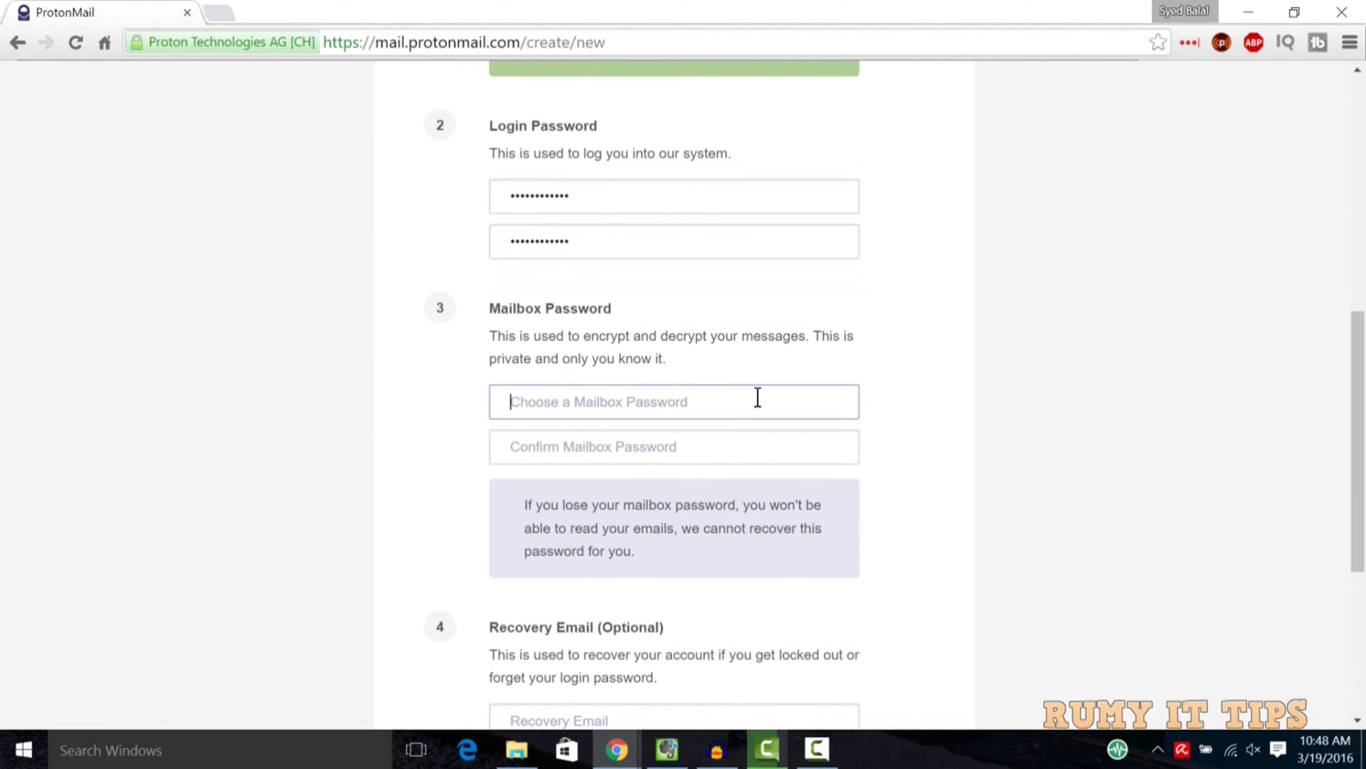
left_click_drag(613, 308, 810, 333)
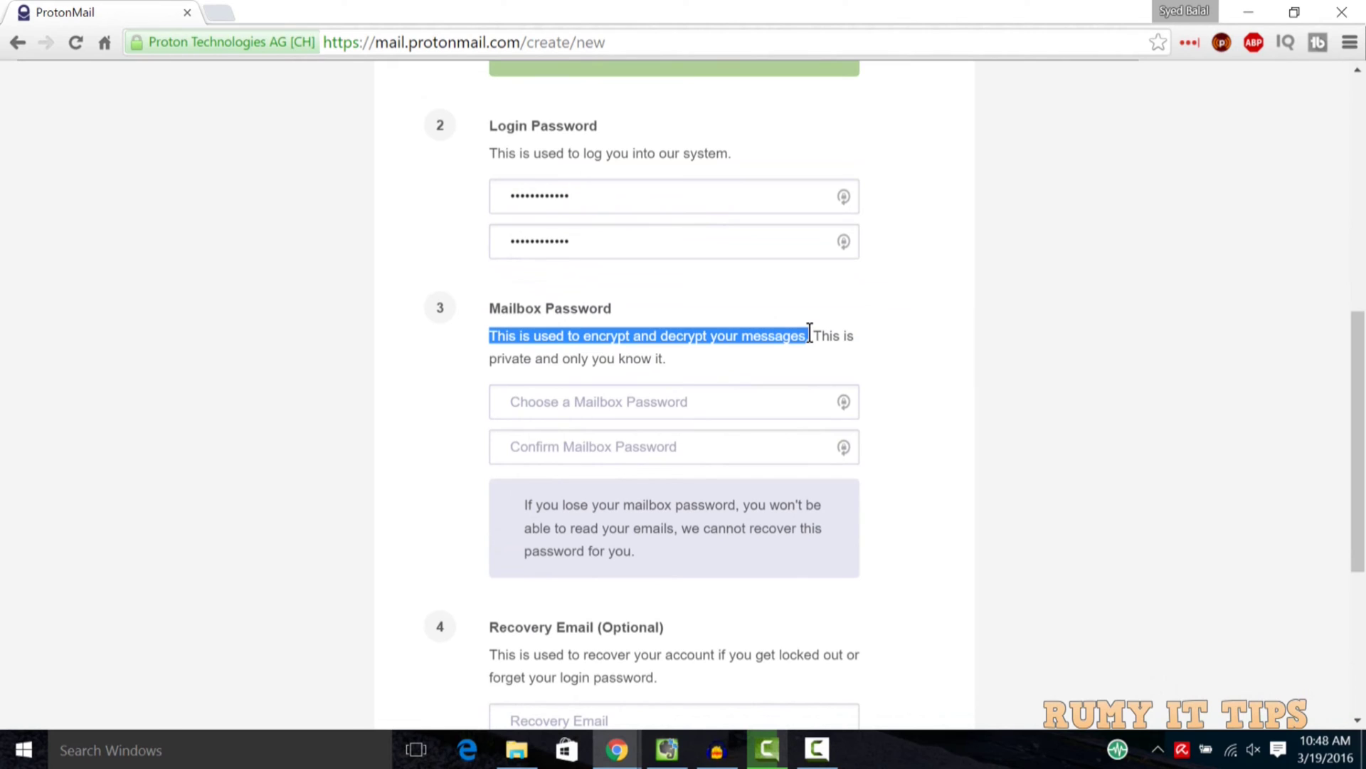
left_click(686, 400)
type("••")
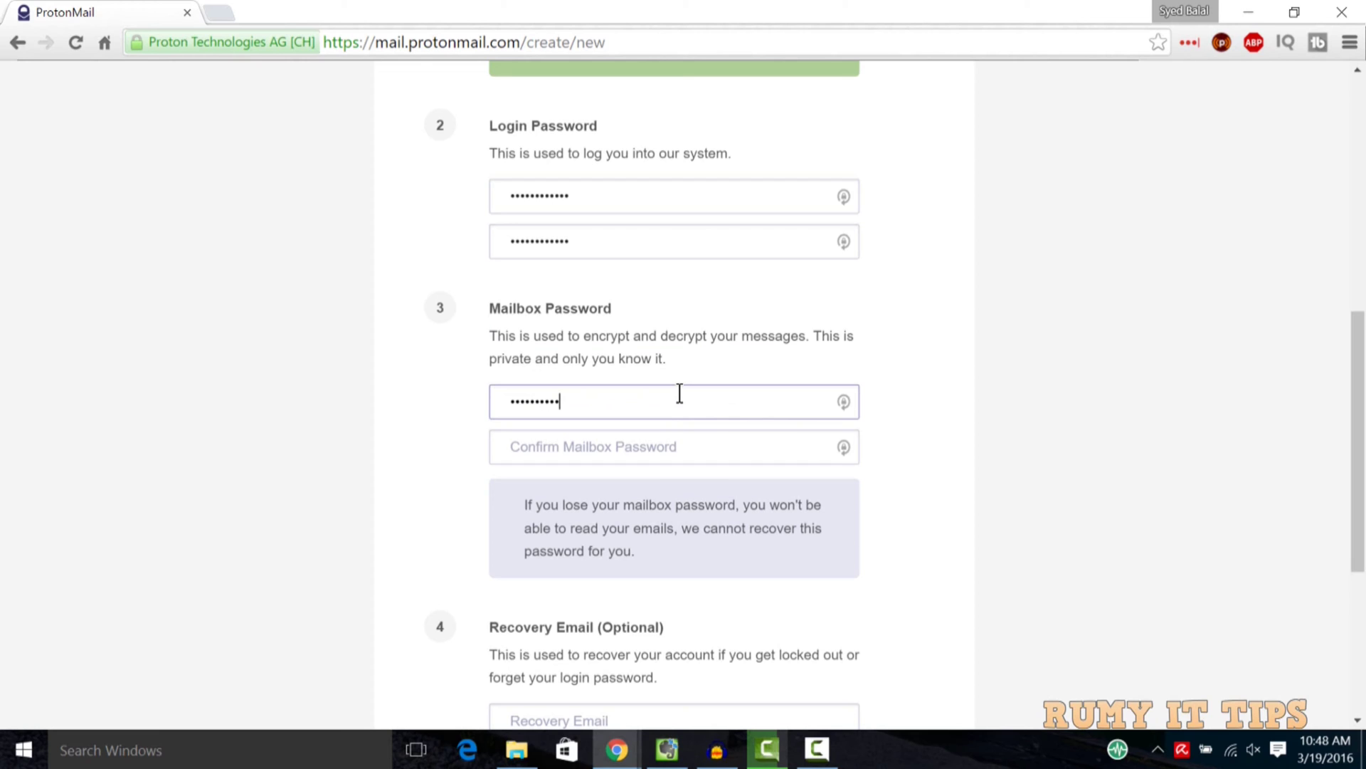
key("Tab")
type("••")
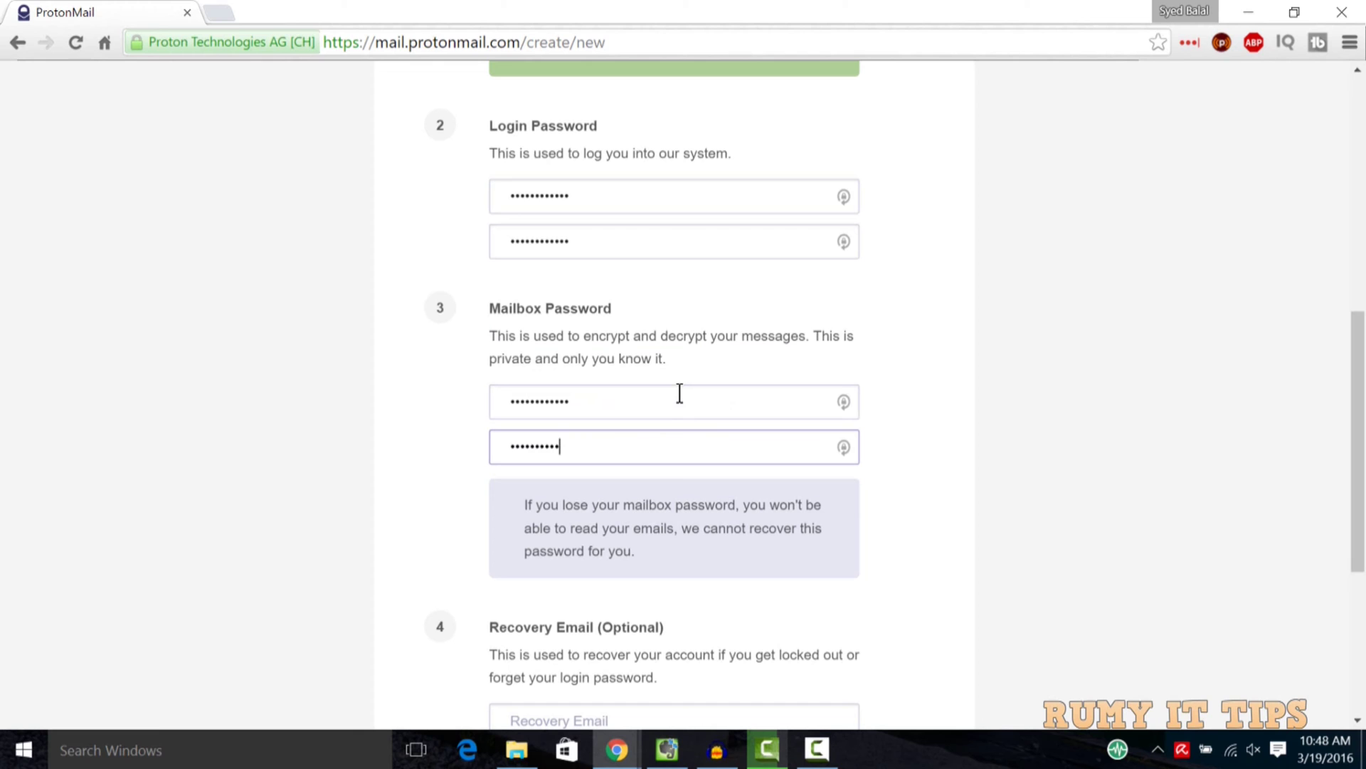
Review the optional recovery email section and leave it empty
scroll(1364, 423, "down", 5)
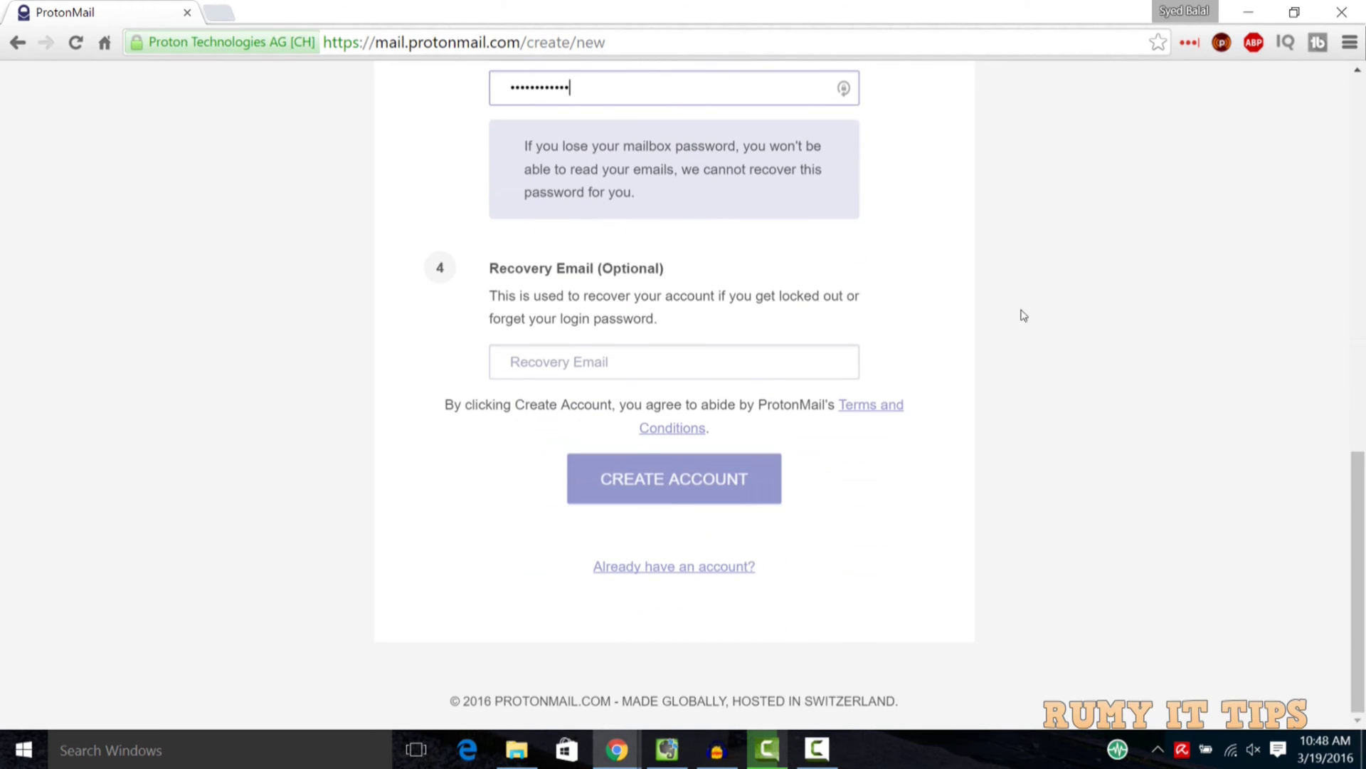
scroll(797, 292, "up", 1)
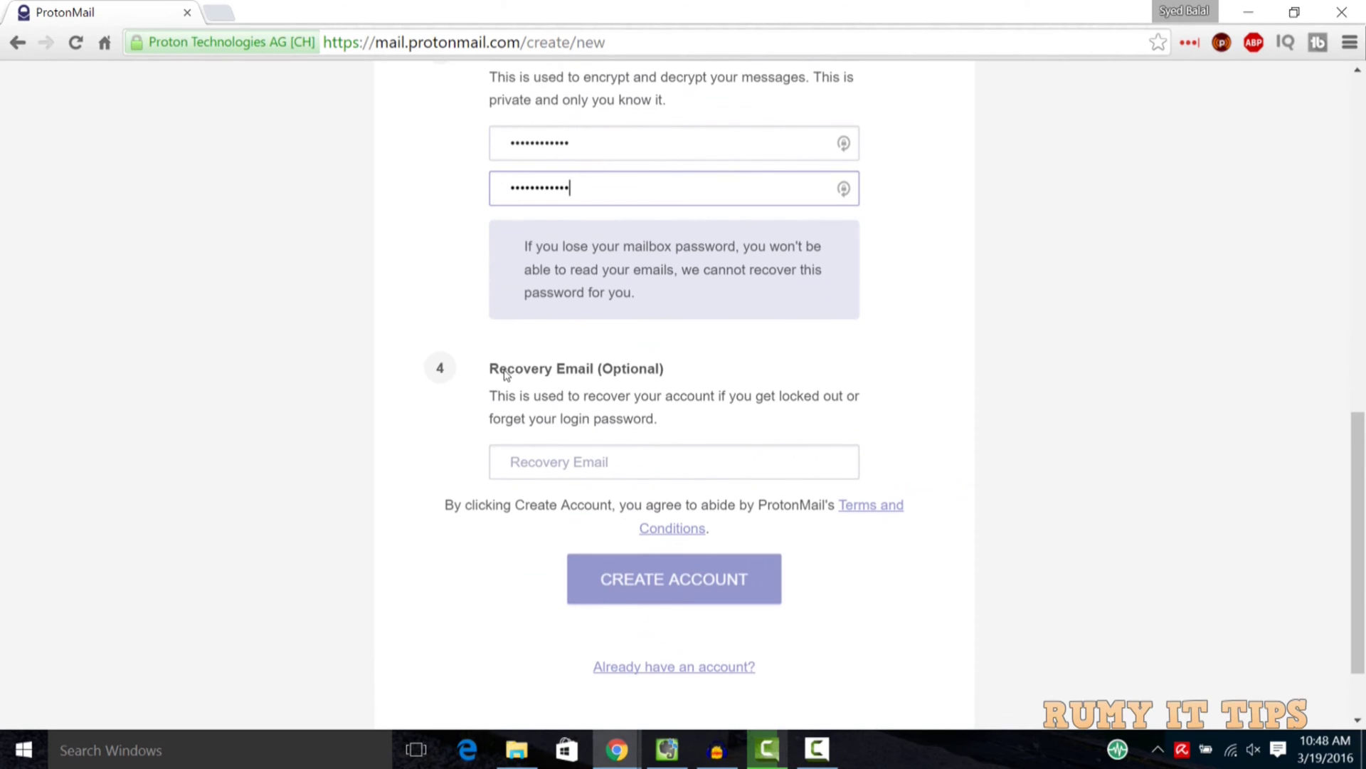
left_click_drag(515, 370, 784, 366)
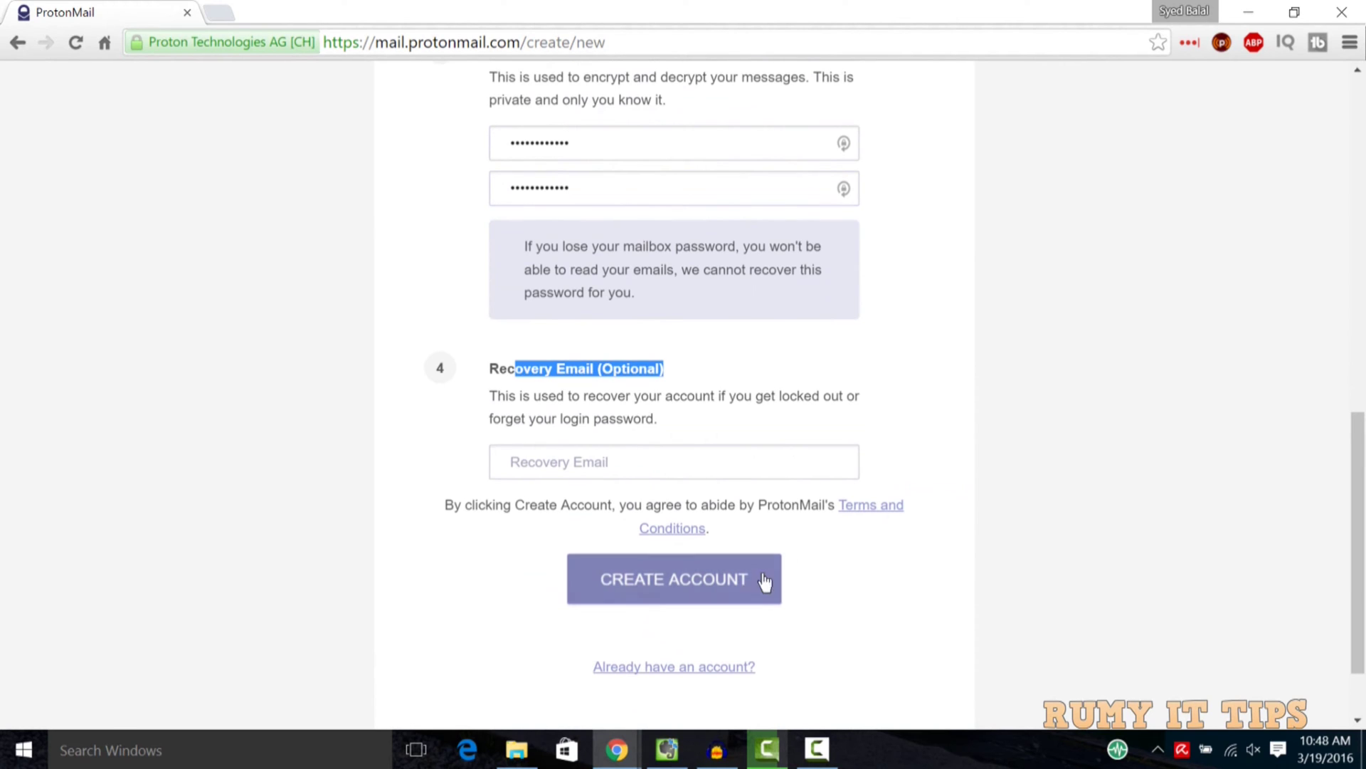
Submit the sign-up form, save the login, pass reCAPTCHA and complete setup
left_click(728, 579)
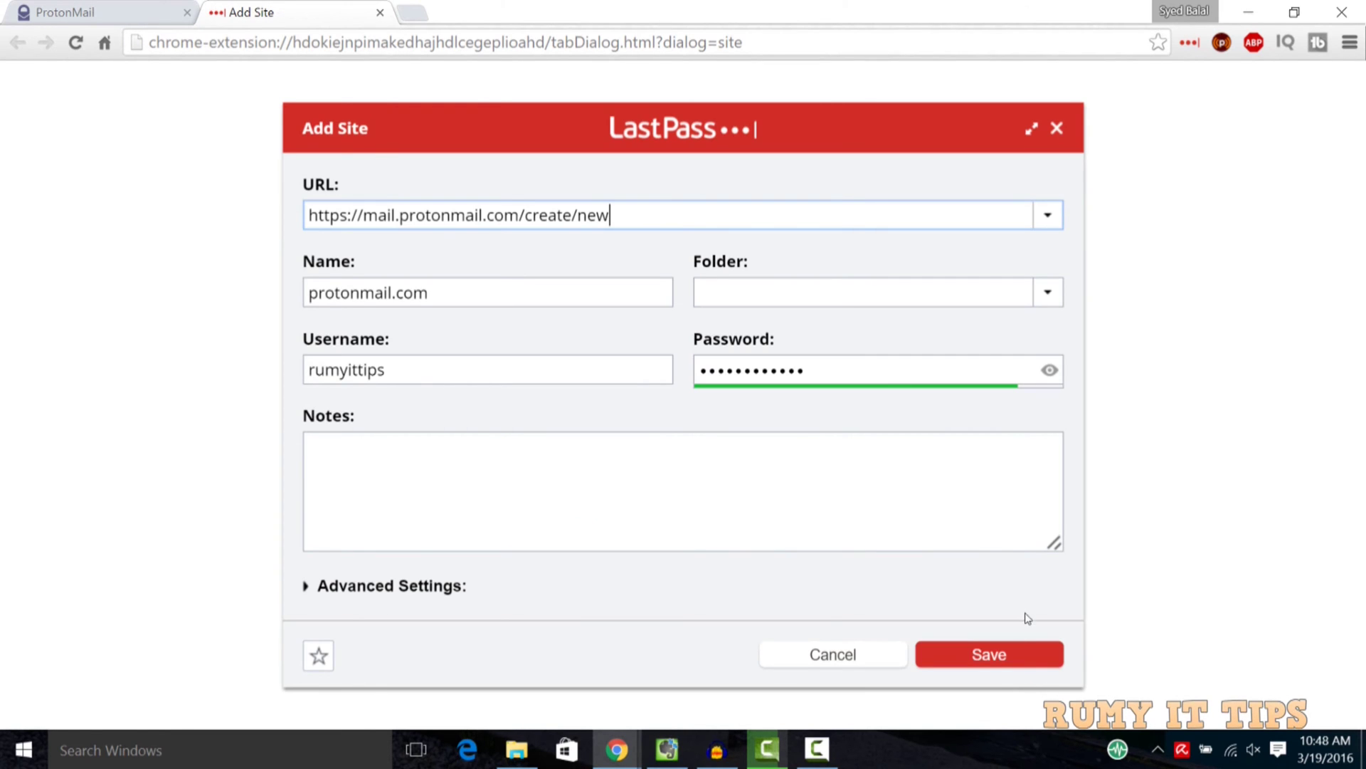
left_click(1014, 658)
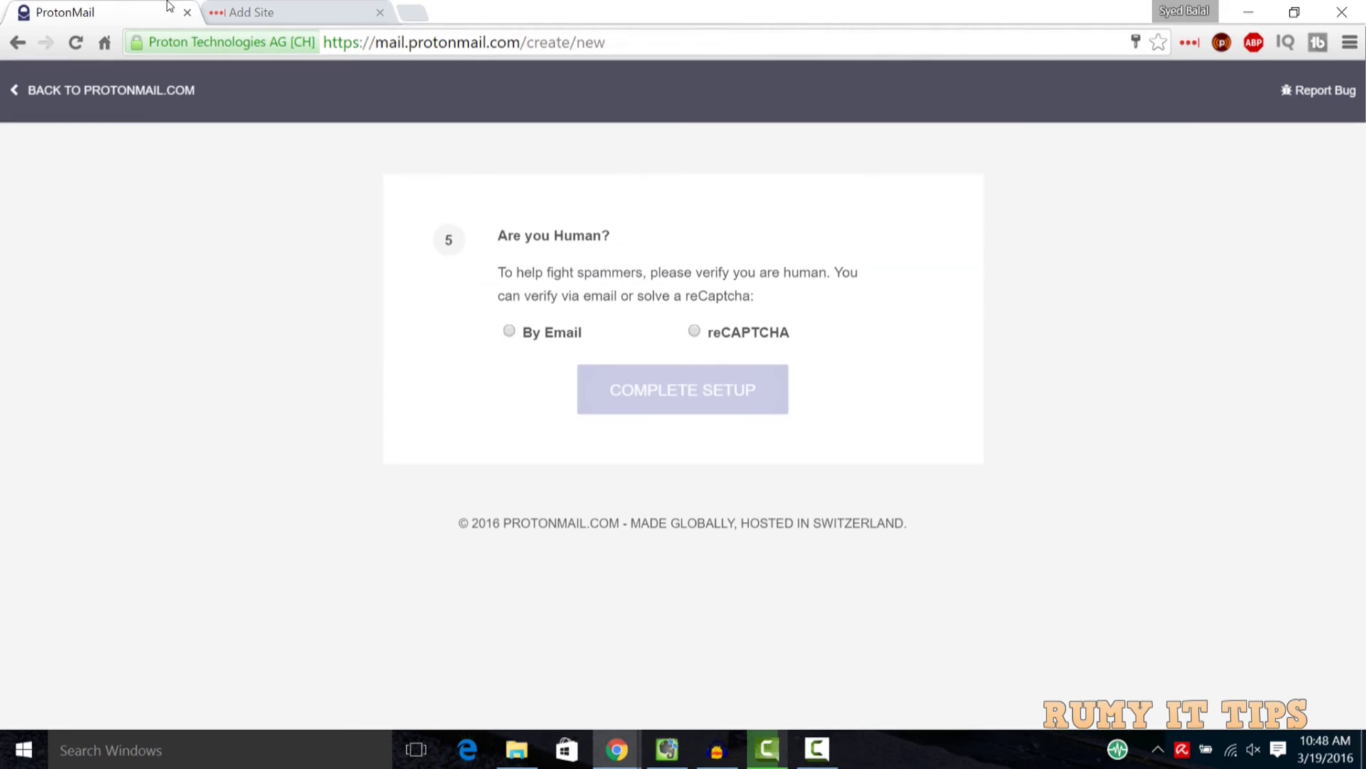
left_click(694, 332)
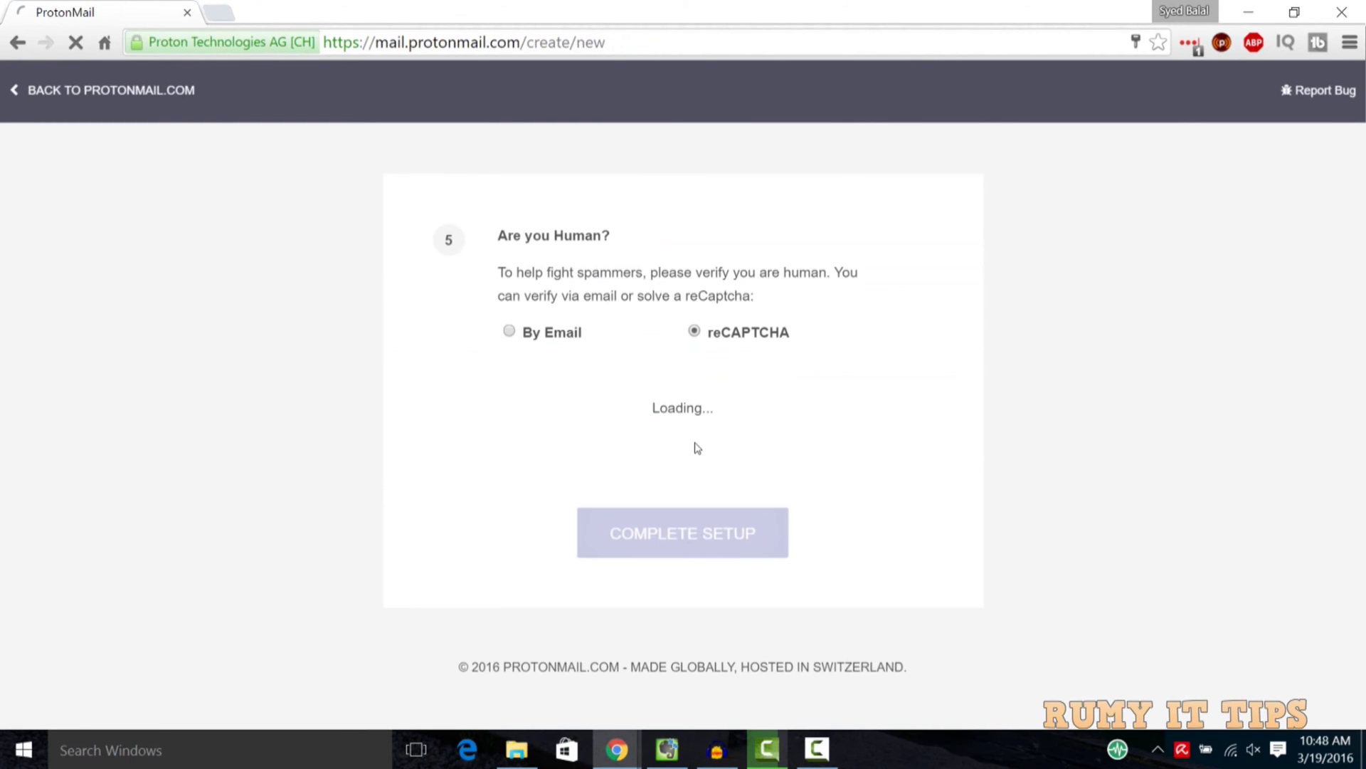
left_click(525, 425)
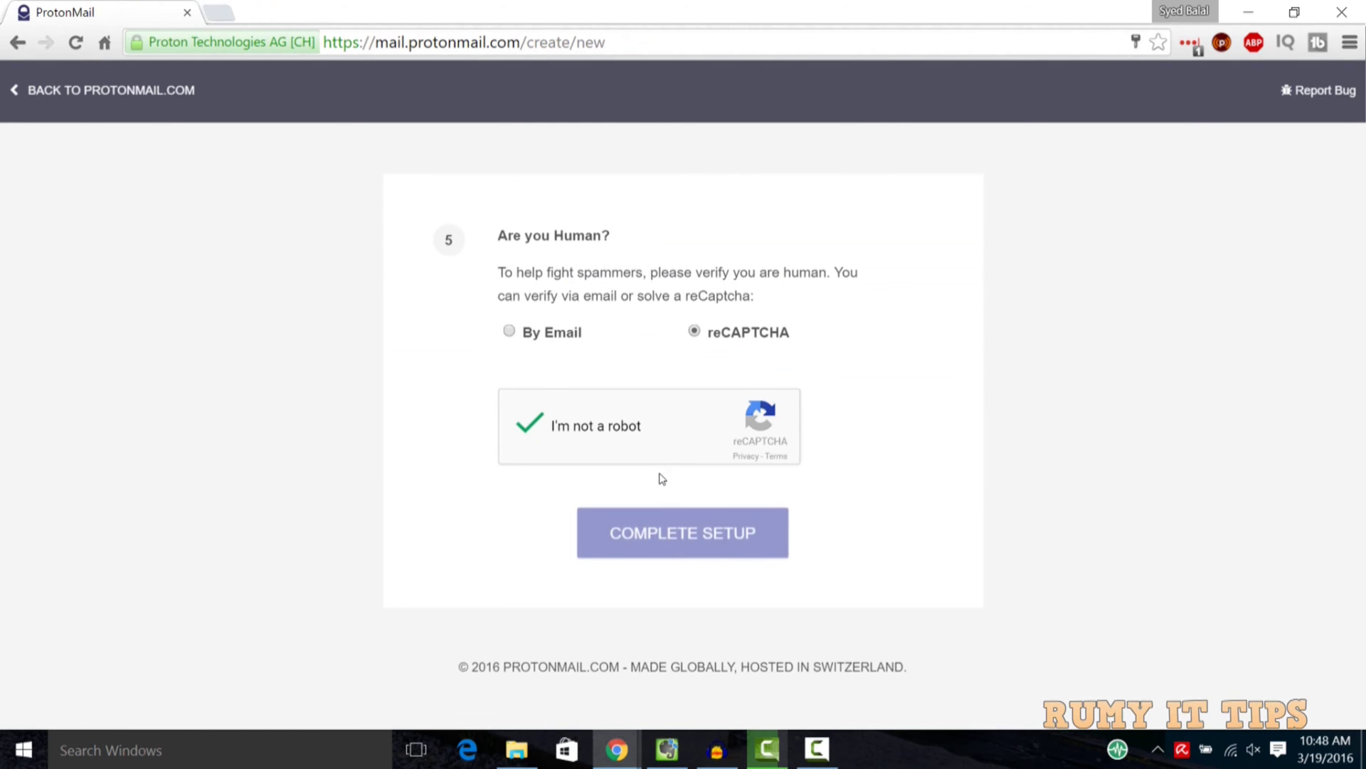
left_click(685, 527)
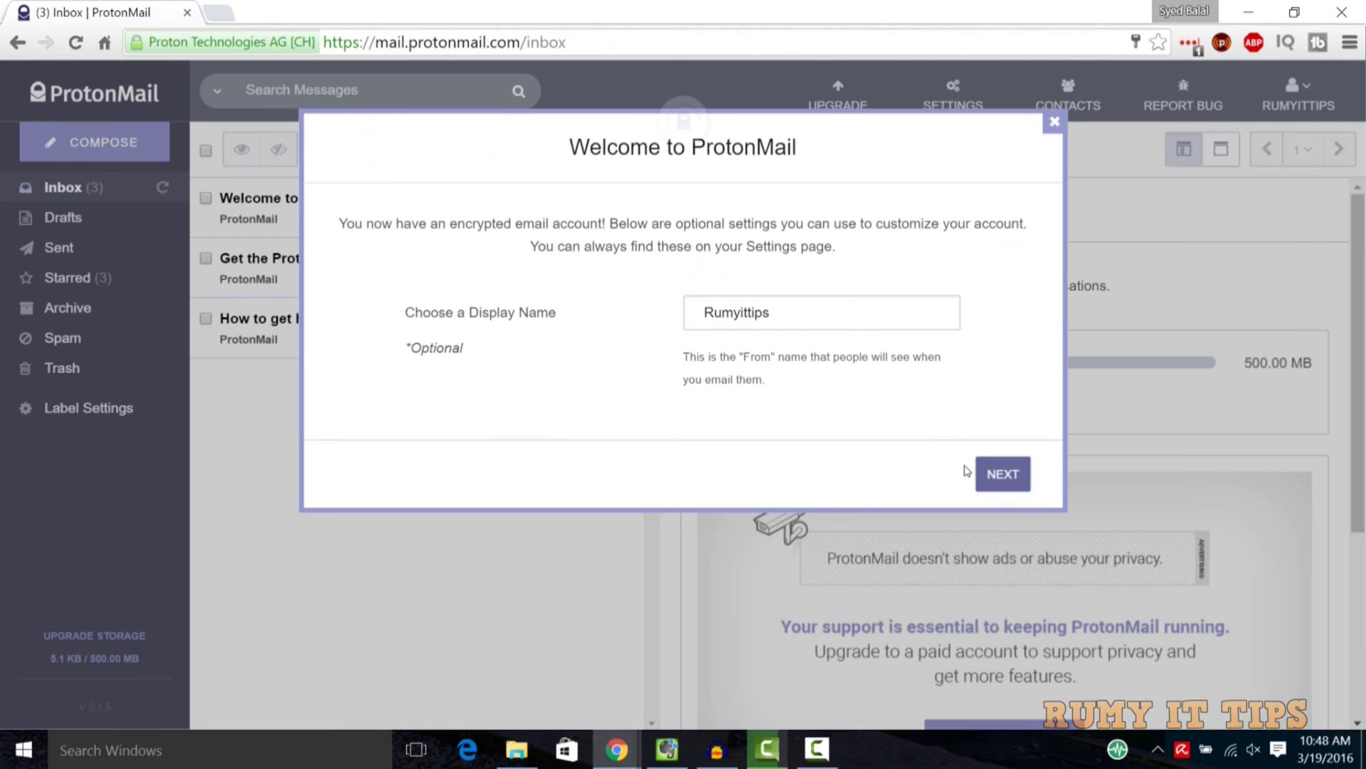
Accept the display name, dismiss the donation offer and close the tutorial
left_click(979, 473)
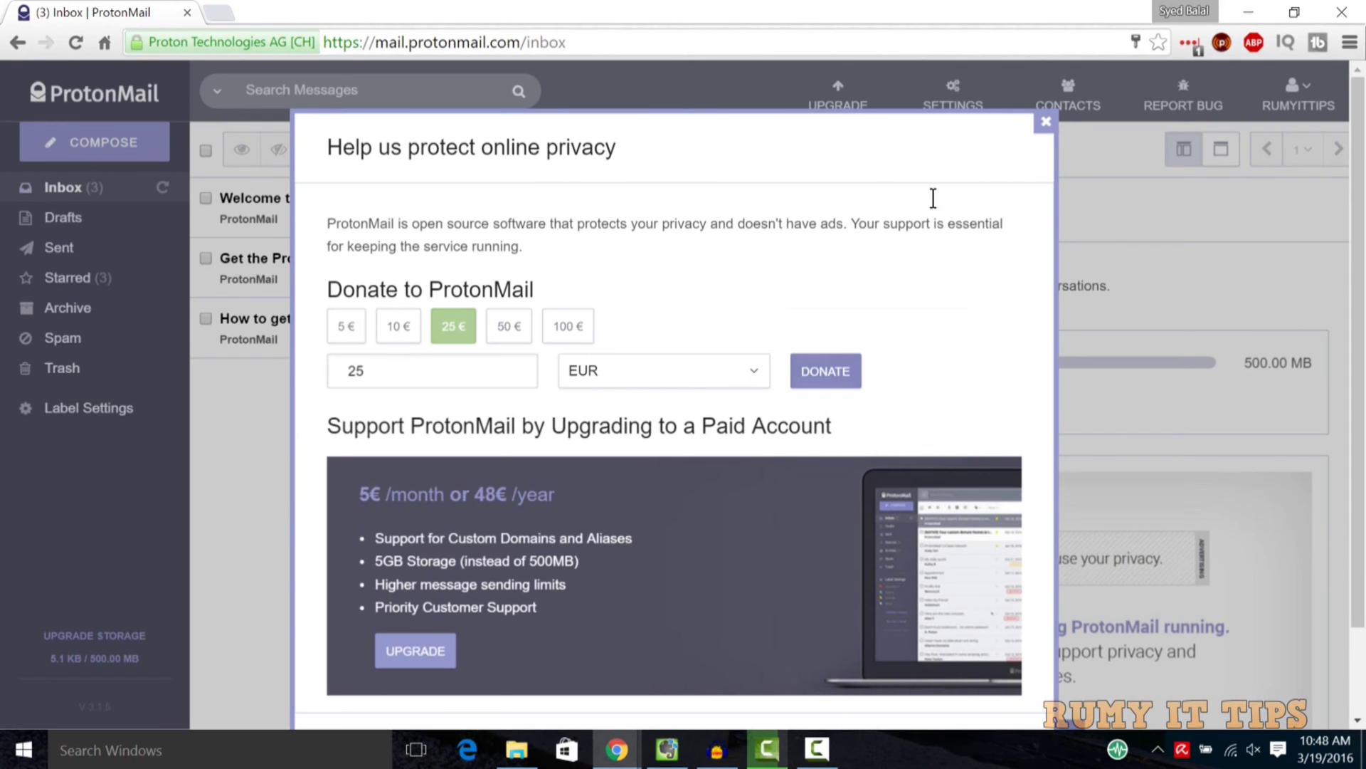
left_click(1045, 122)
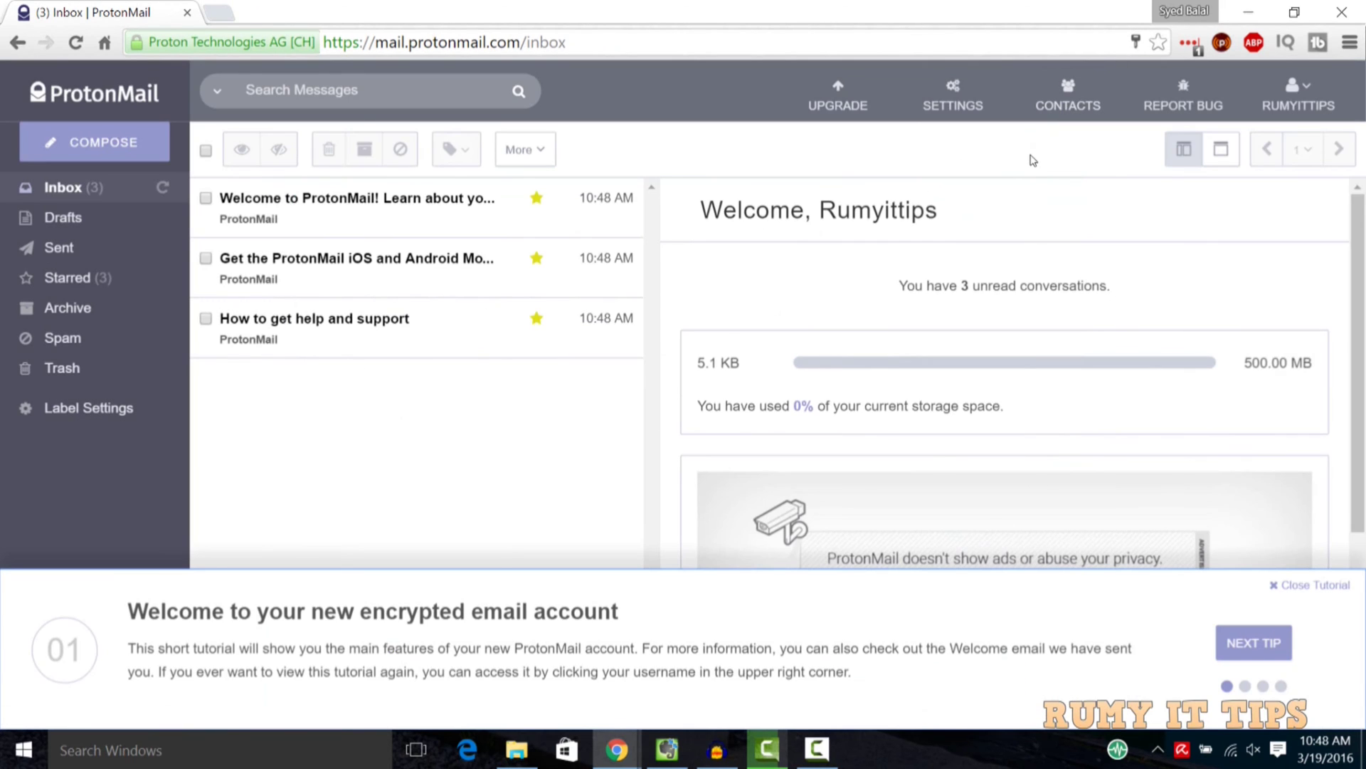
left_click(1312, 586)
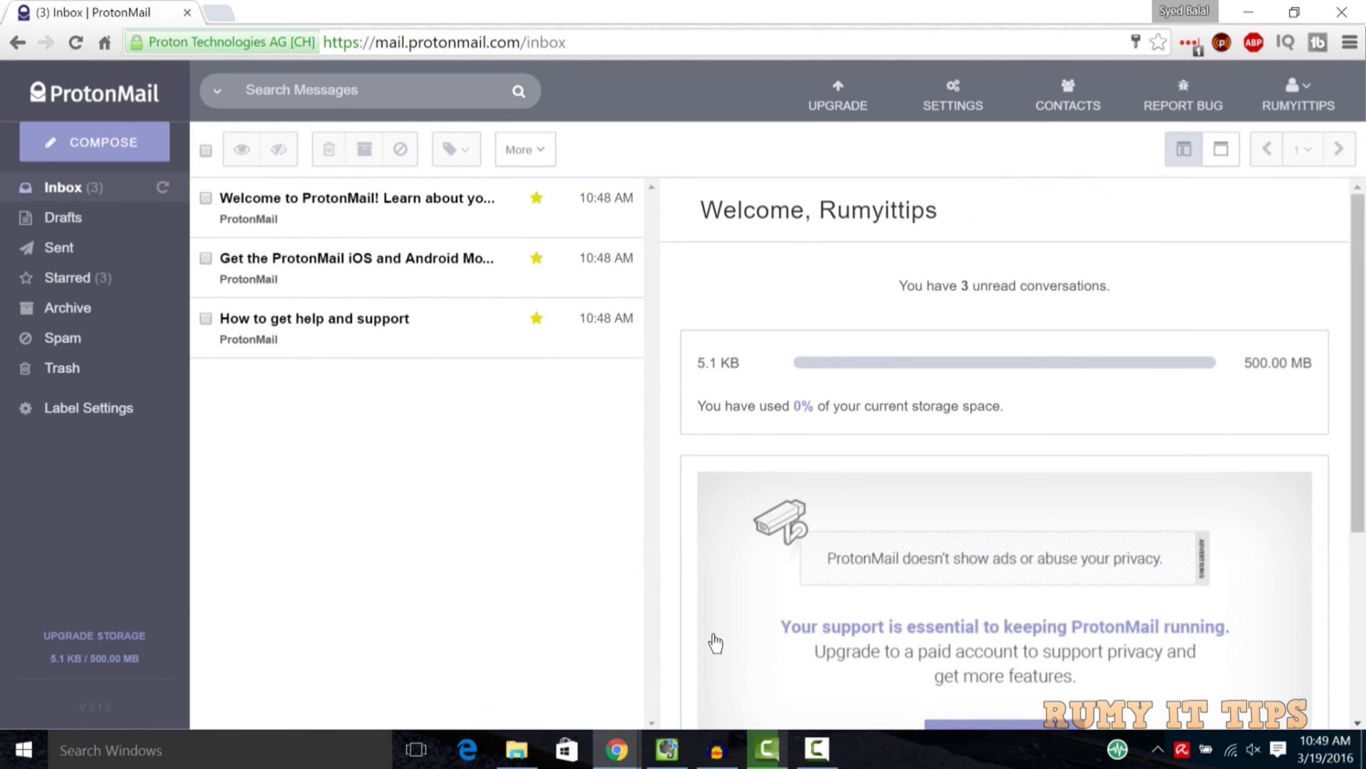
Start a new message addressed to the recipient's Gmail address
left_click(54, 145)
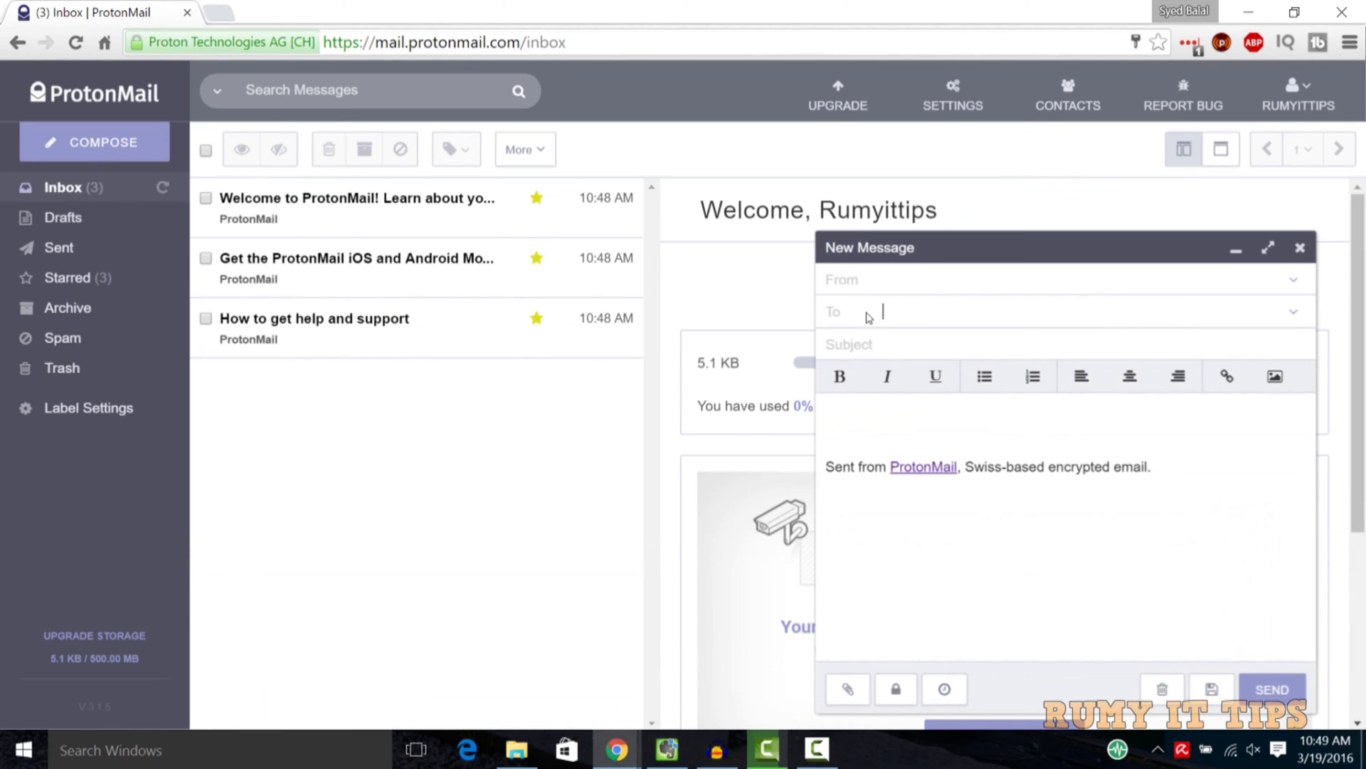
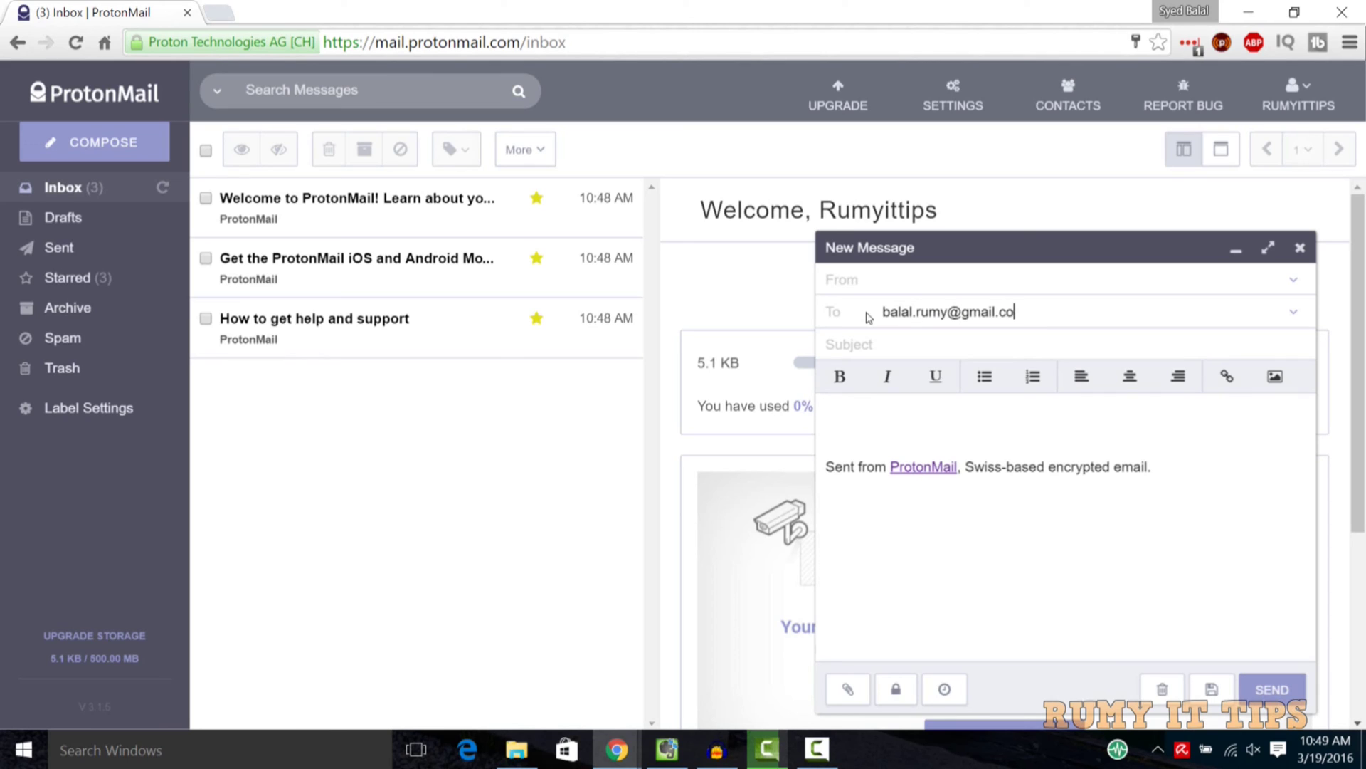
key("Return")
key("Tab")
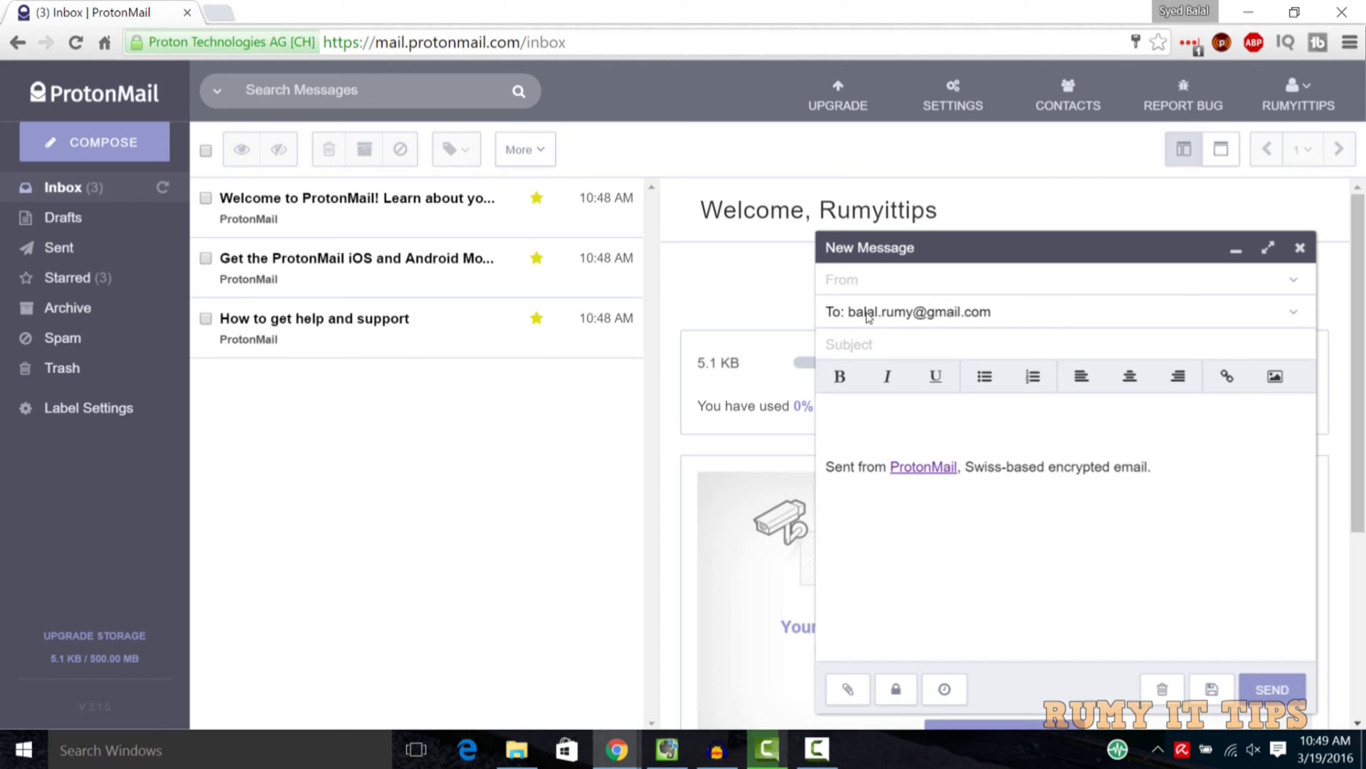
type("My Secret")
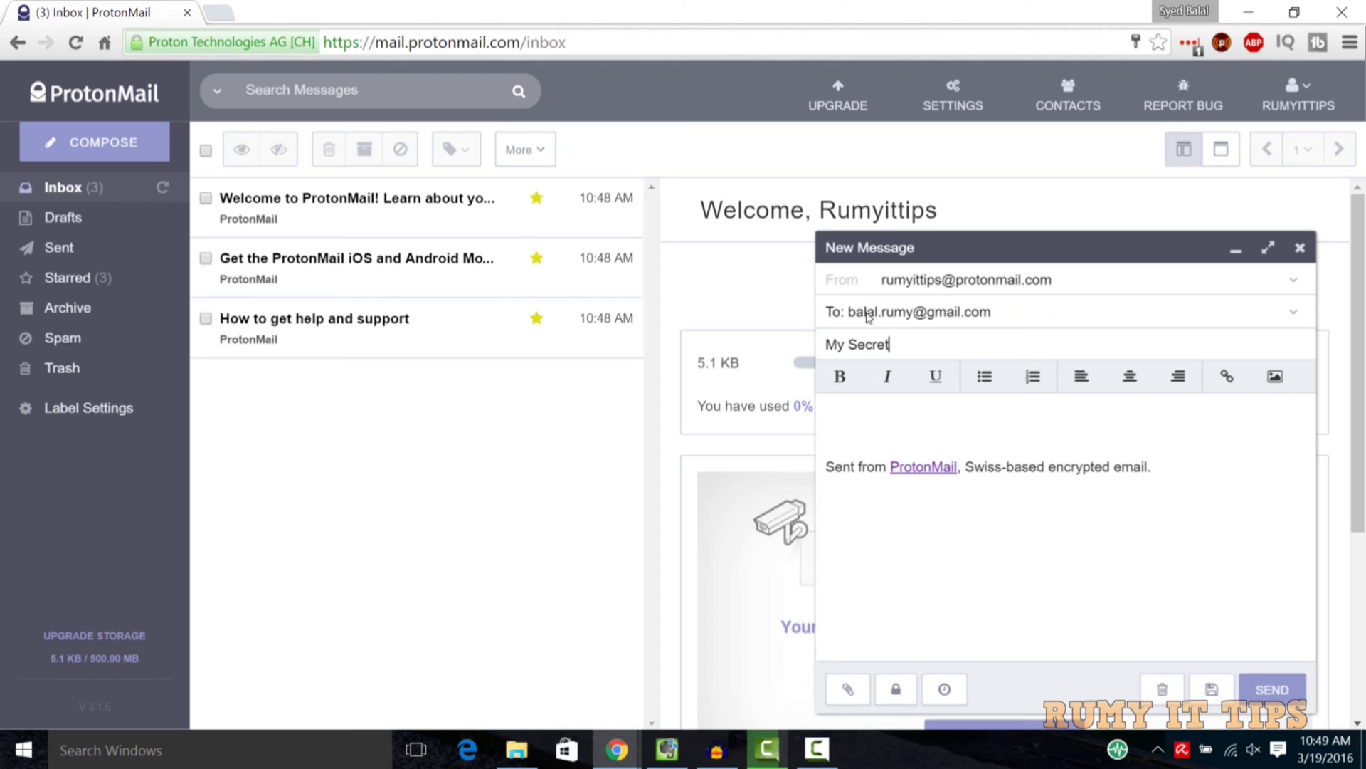
type(" Code")
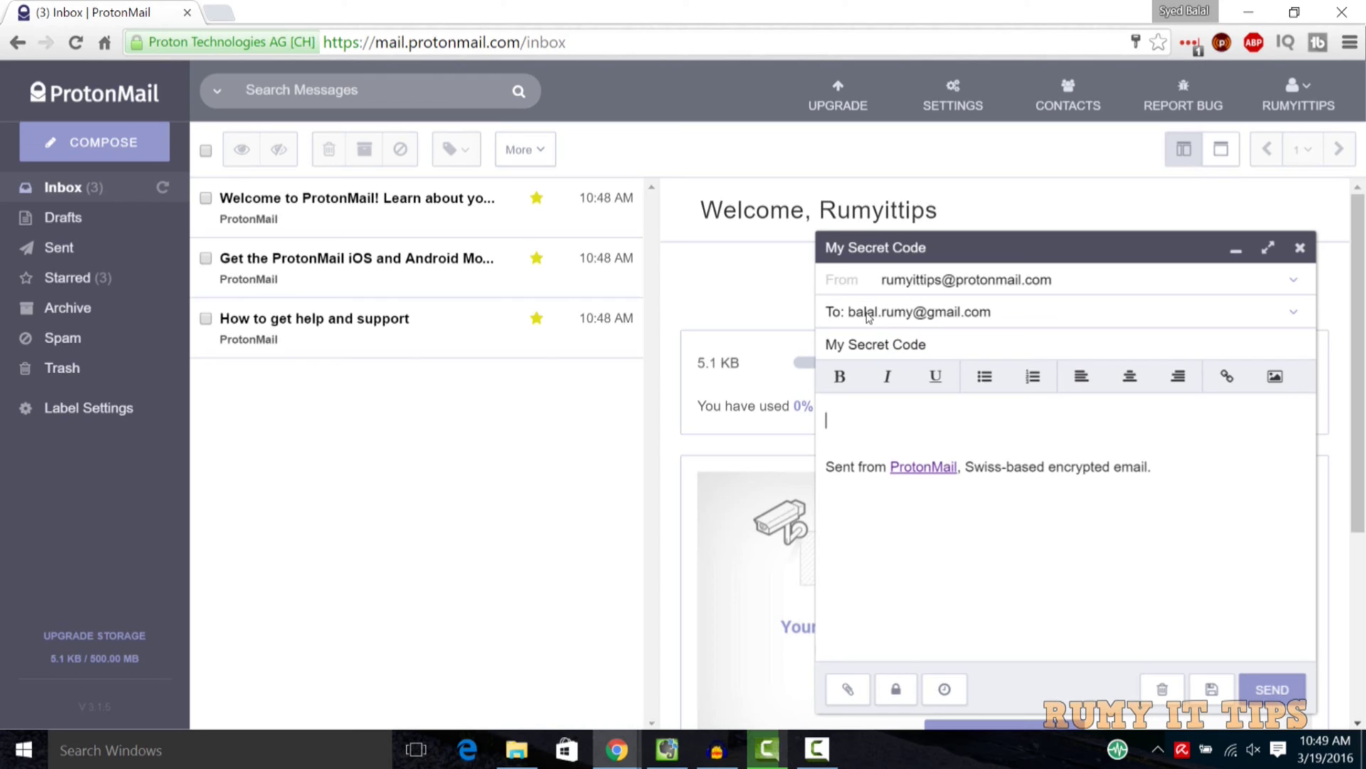
key("Tab")
type("My secret code o")
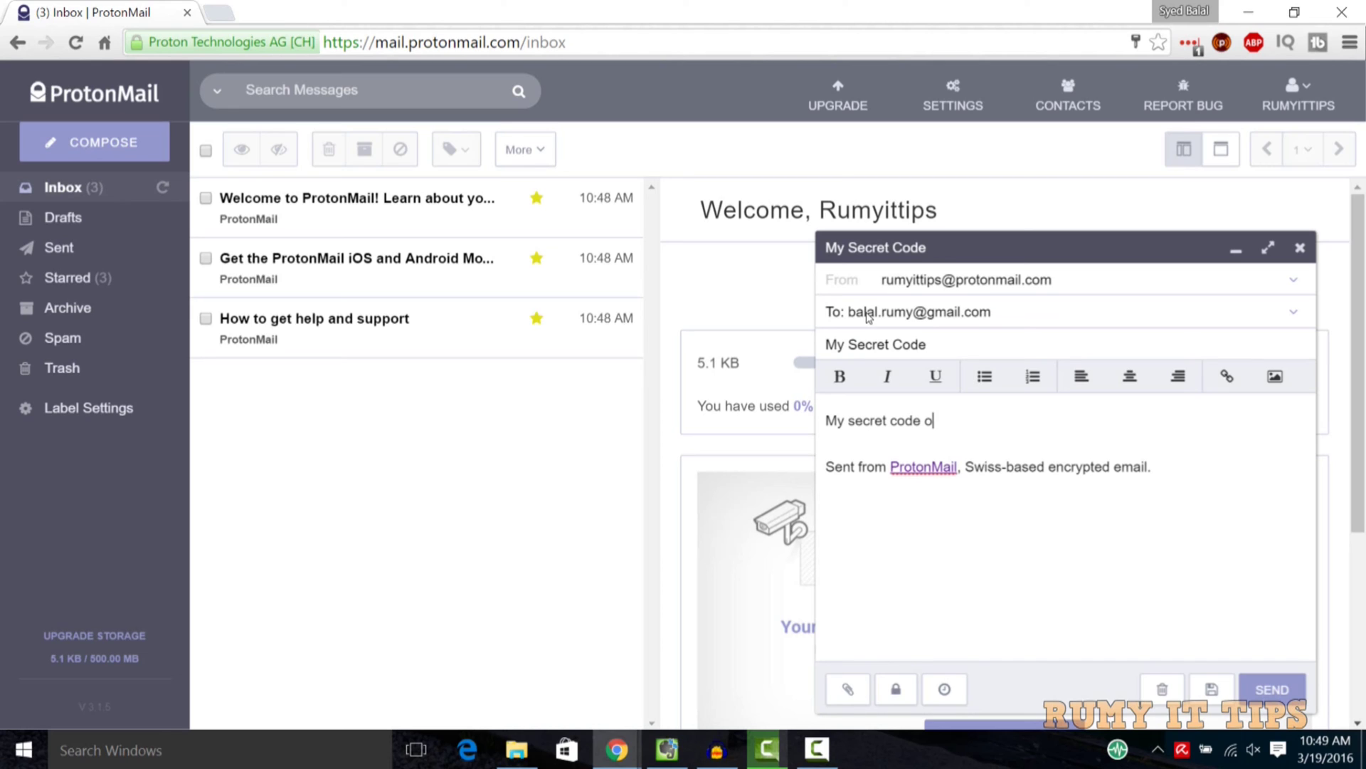
key("BackSpace")
type("is 12456")
Encrypt the draft with a confirmed message password and a password hint
left_click(896, 689)
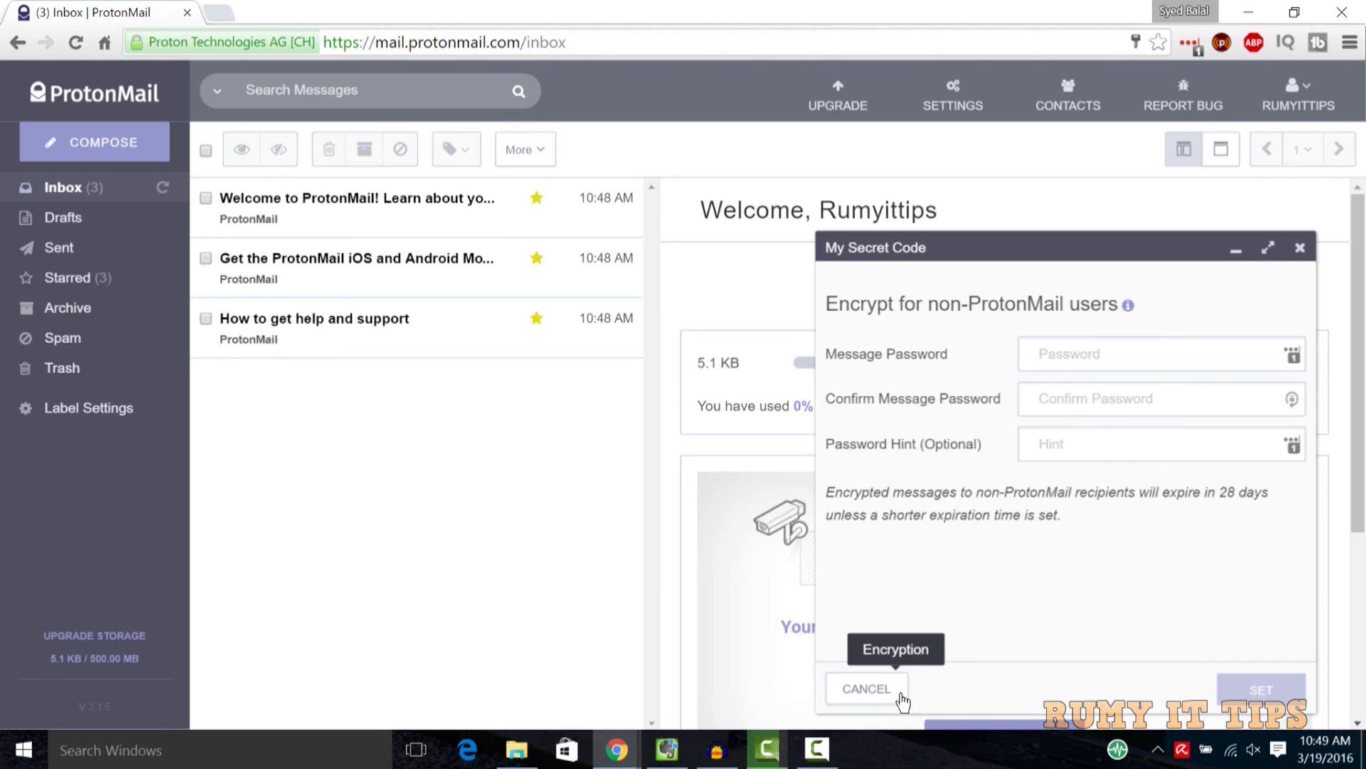
left_click(1123, 352)
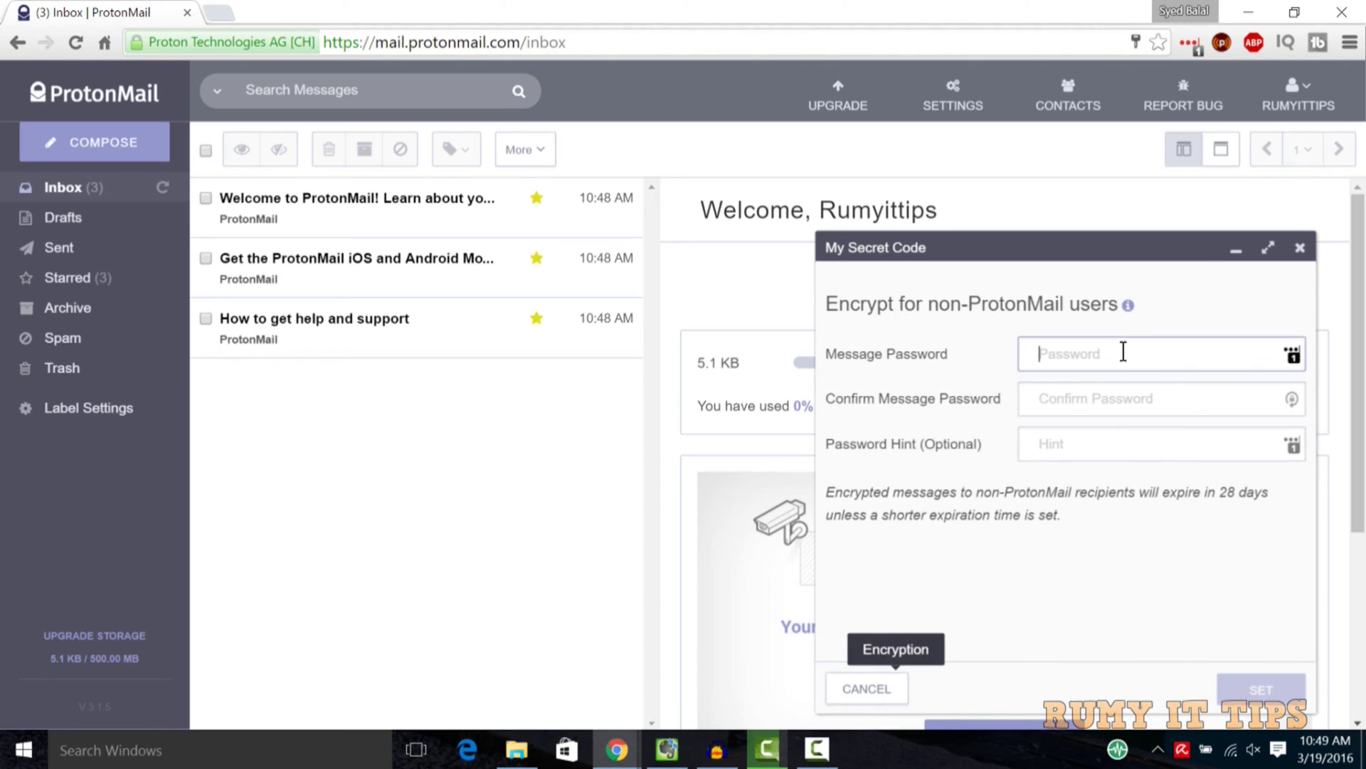
type("••")
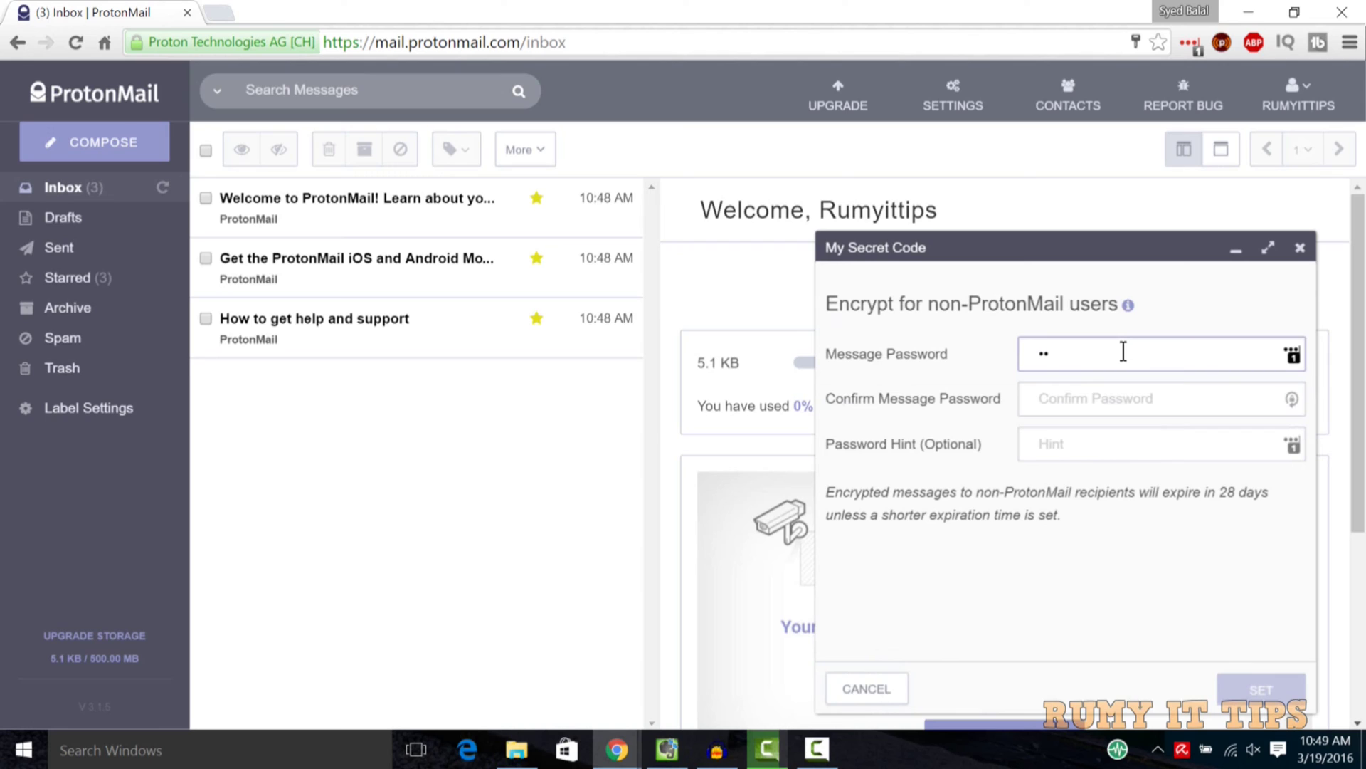
type("••••••••••")
key("Tab")
type("•••••")
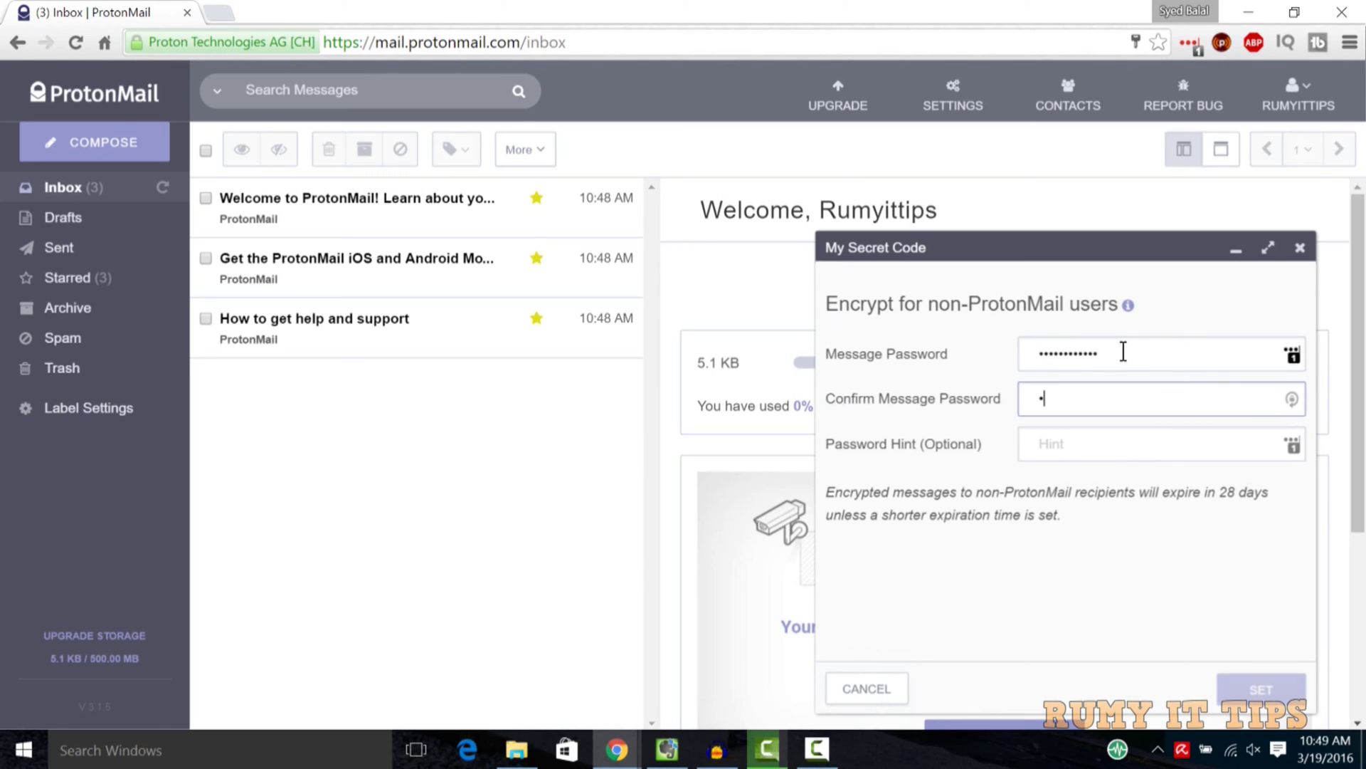
type("••")
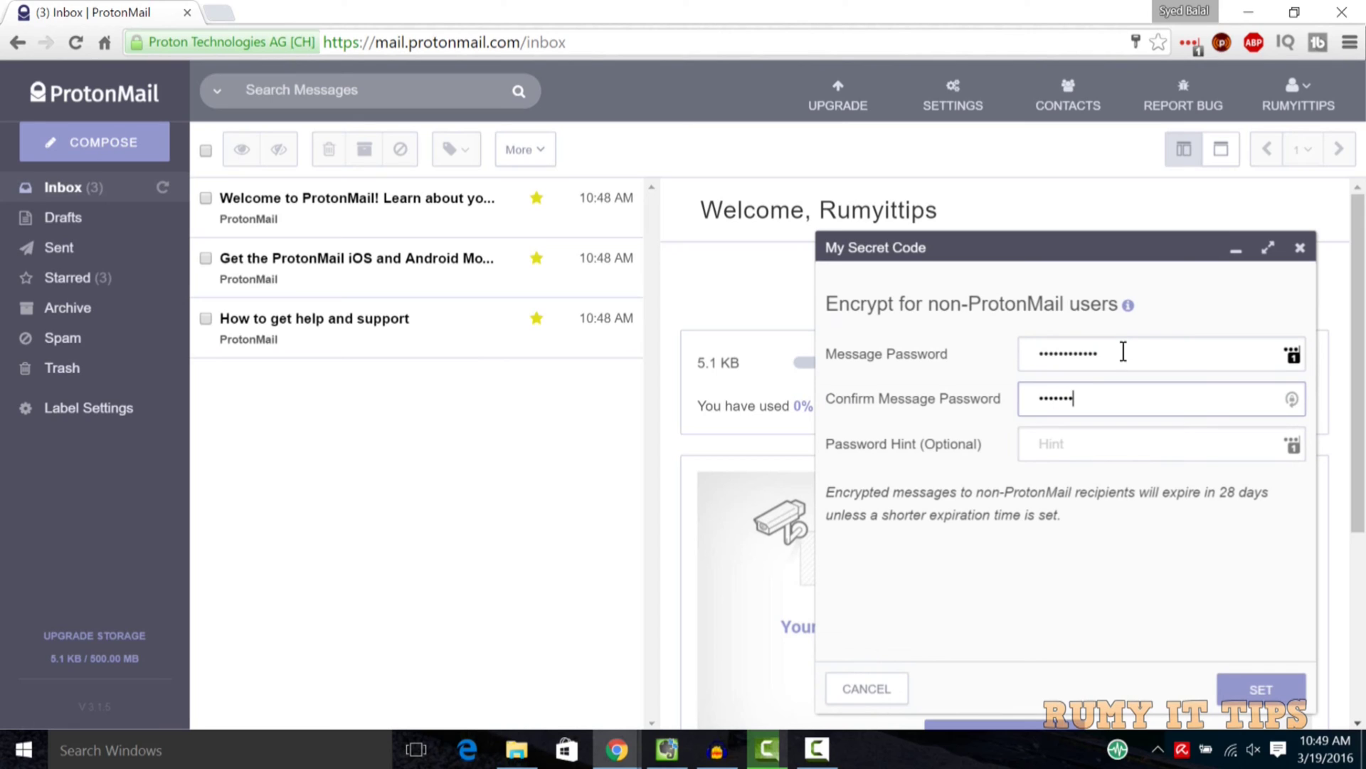
type("•••••")
left_click(1121, 447)
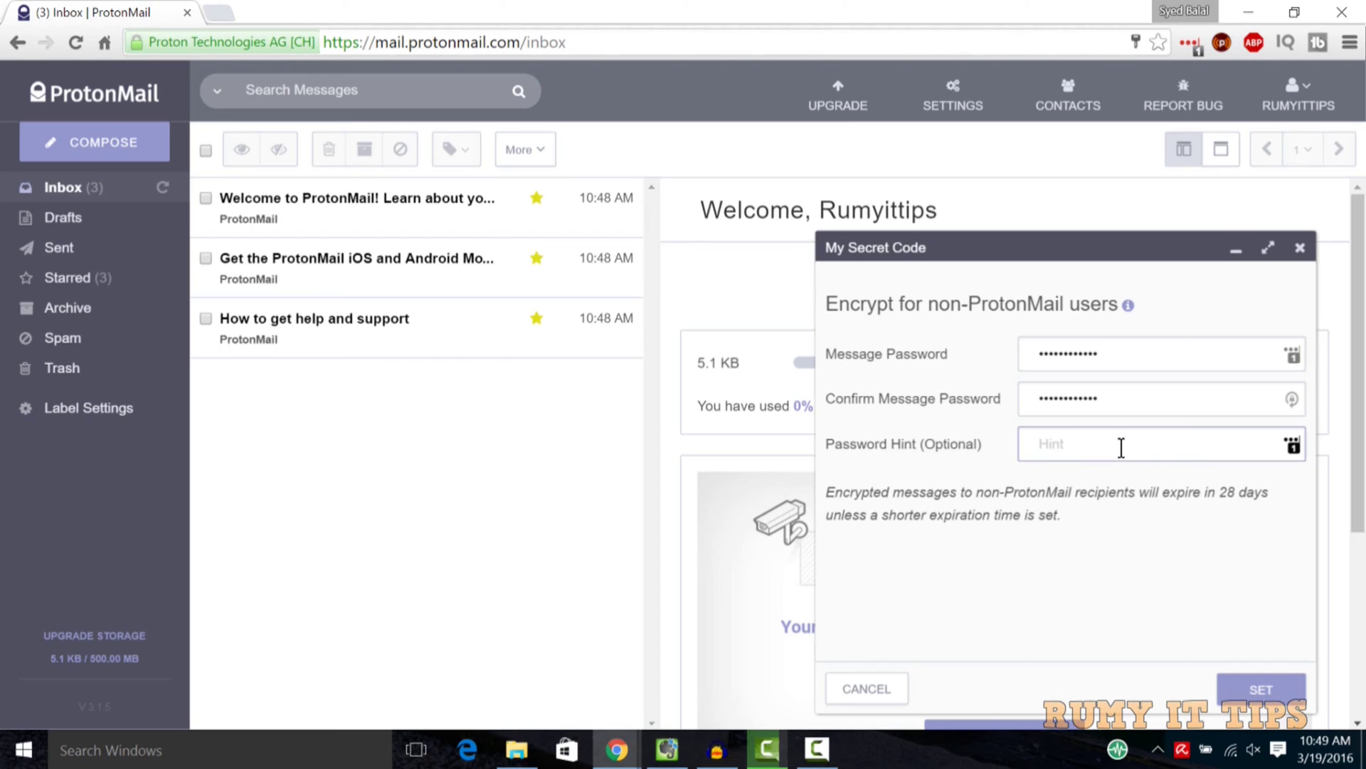
type("mypassword")
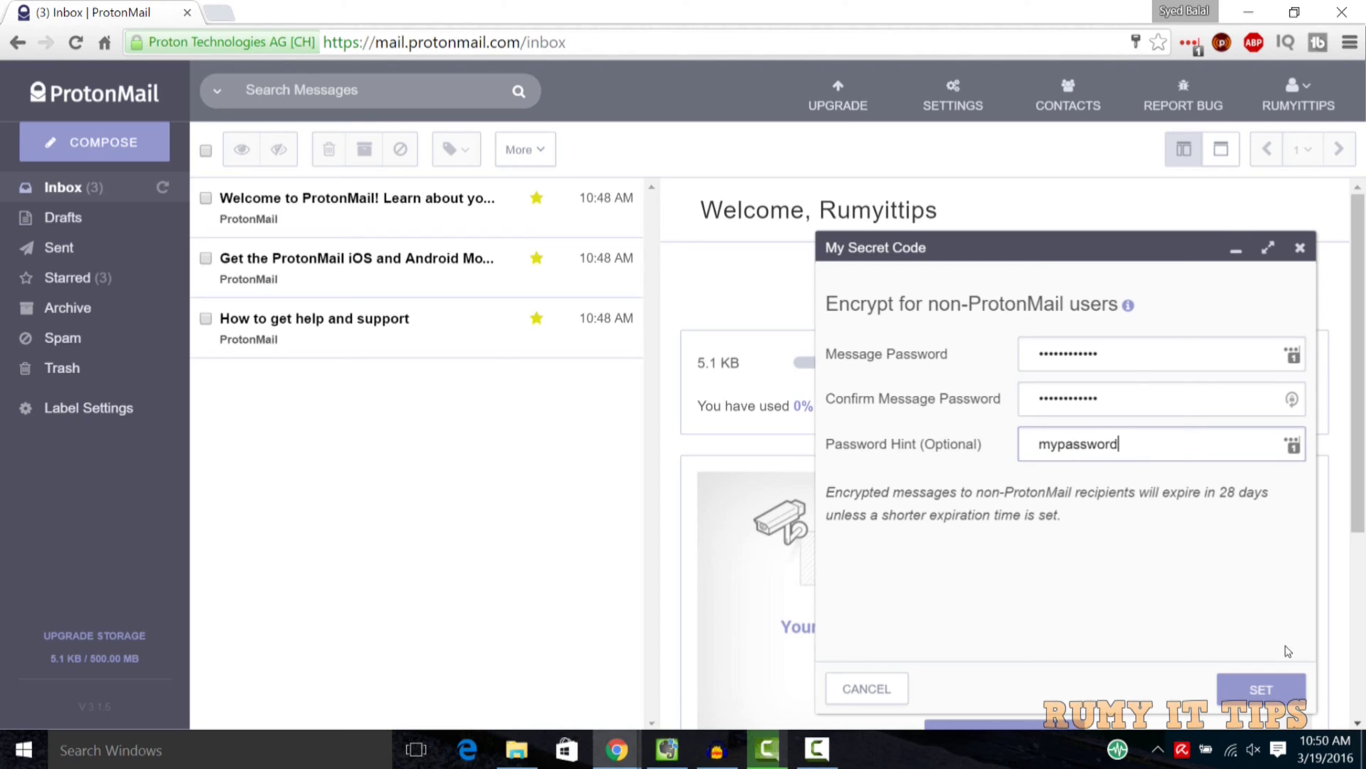
left_click(1287, 692)
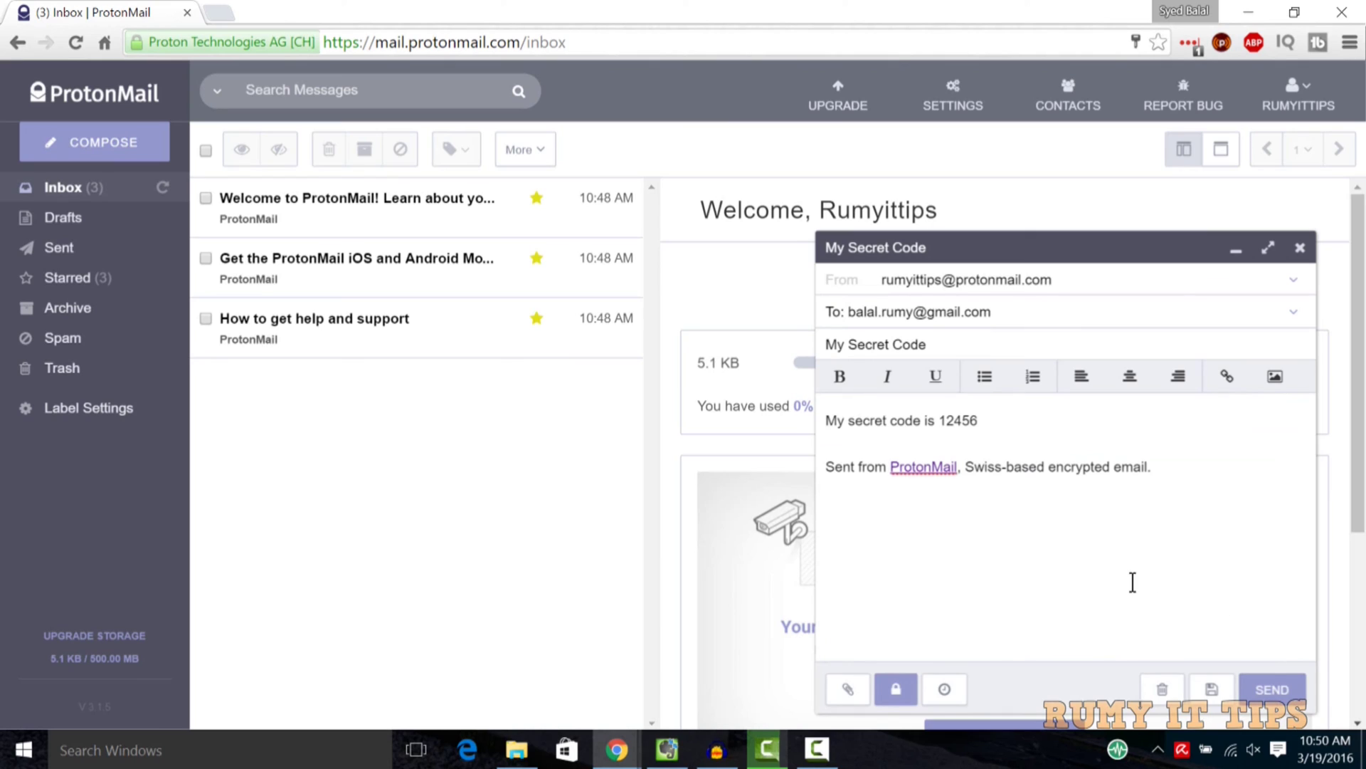
Send the encrypted message and load Gmail in a new tab
left_click(1285, 690)
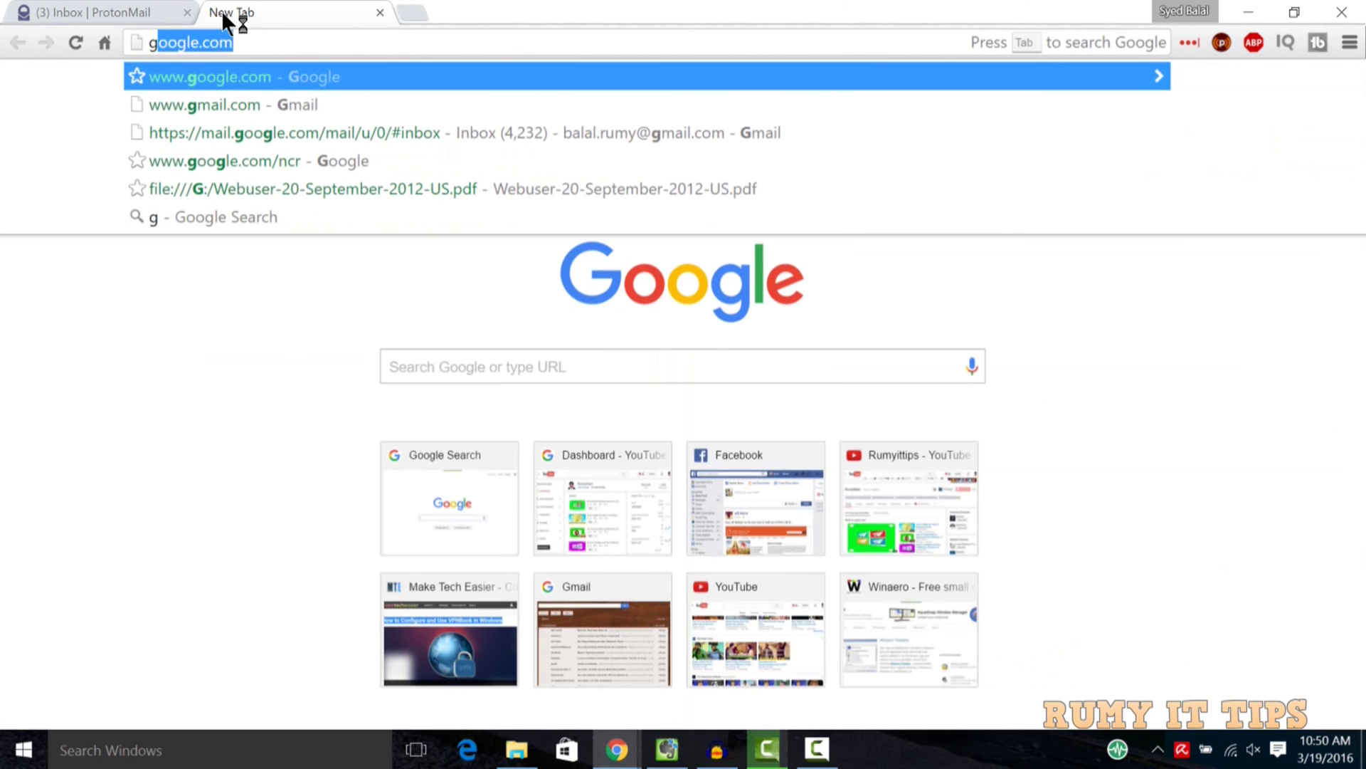
type("mai")
key("Return")
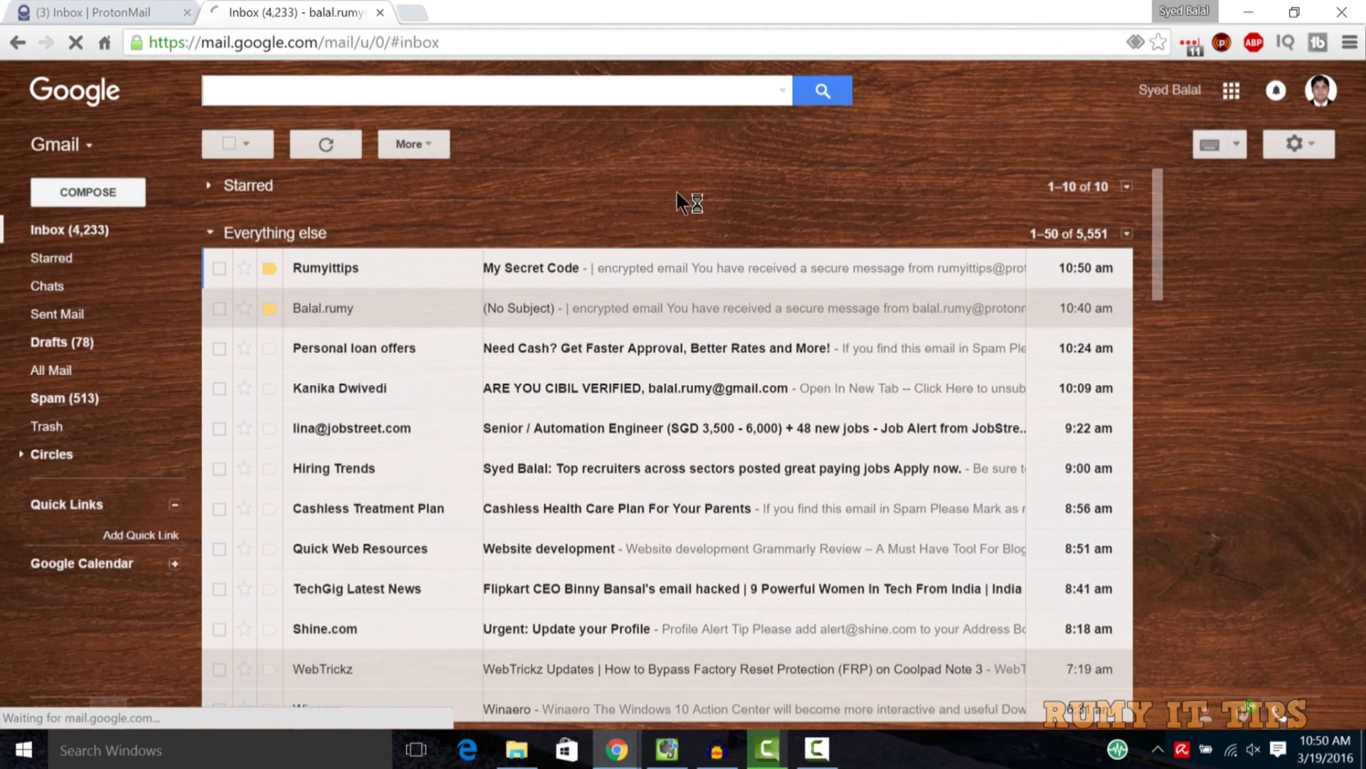
Open the 'My Secret Code' email in Gmail and read its hint and expiry date
left_click(601, 278)
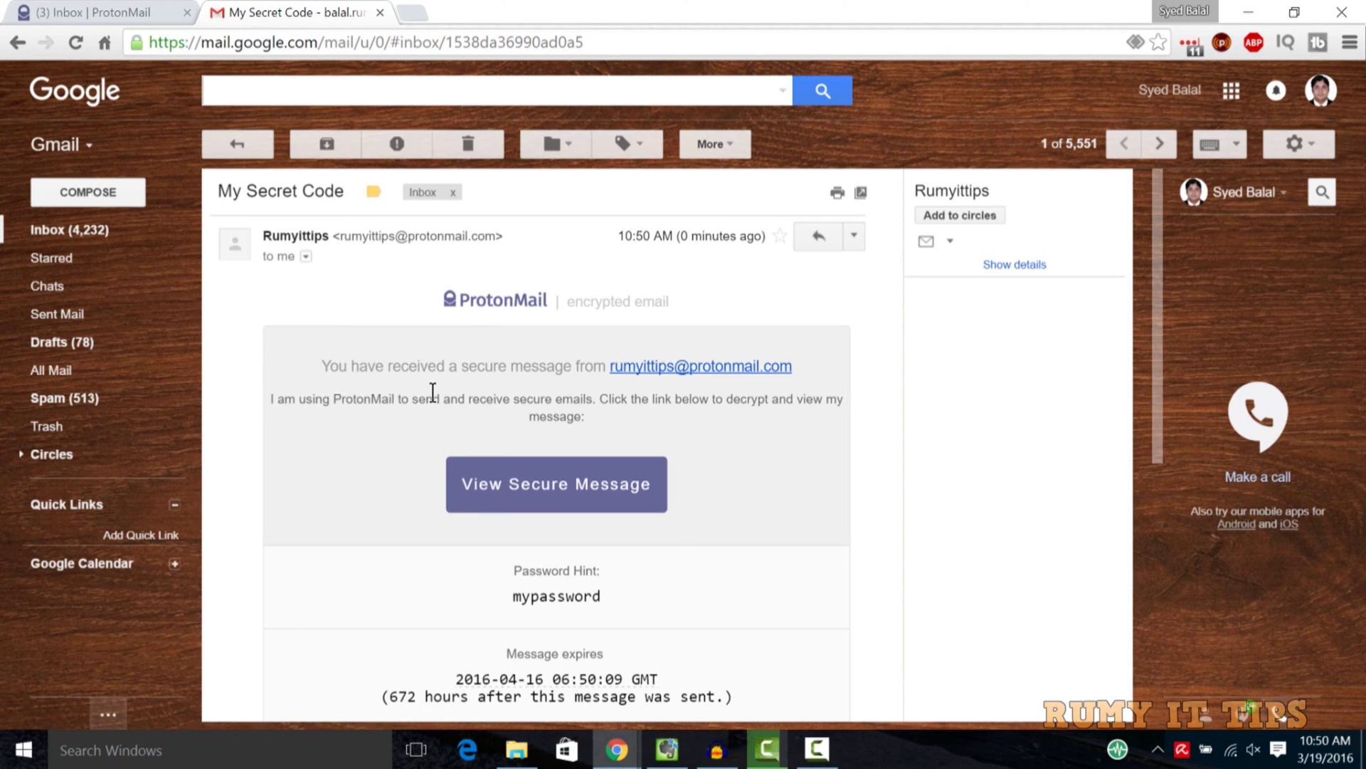
scroll(433, 392, "down", 3)
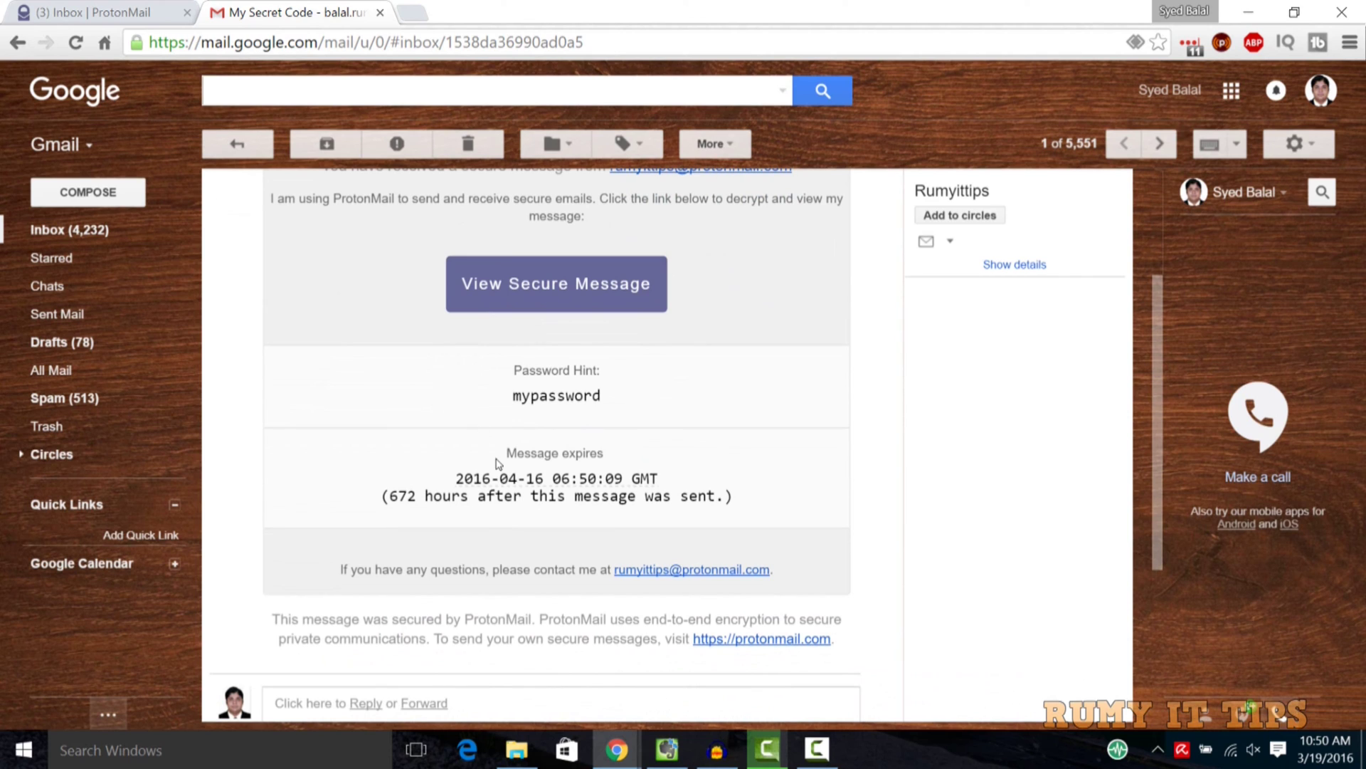
left_click_drag(505, 453, 717, 491)
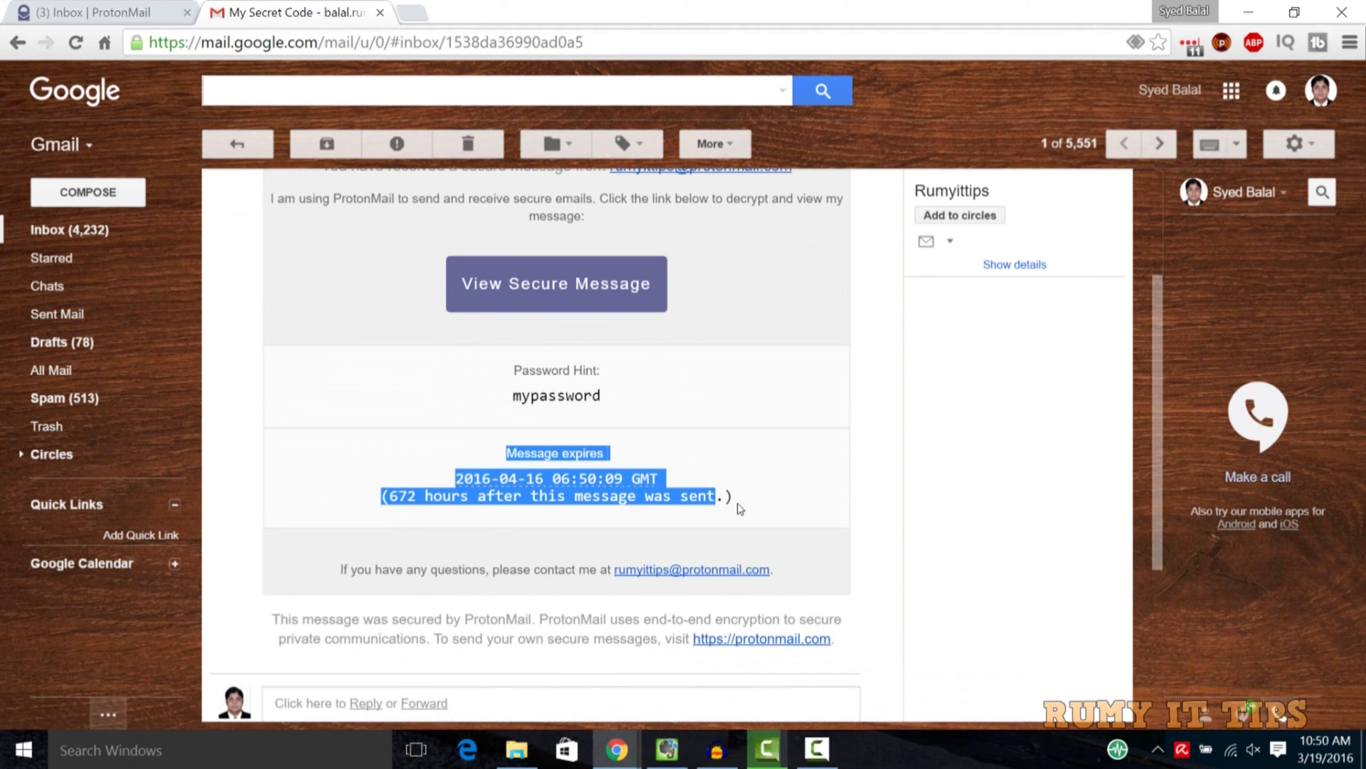
left_click(865, 486)
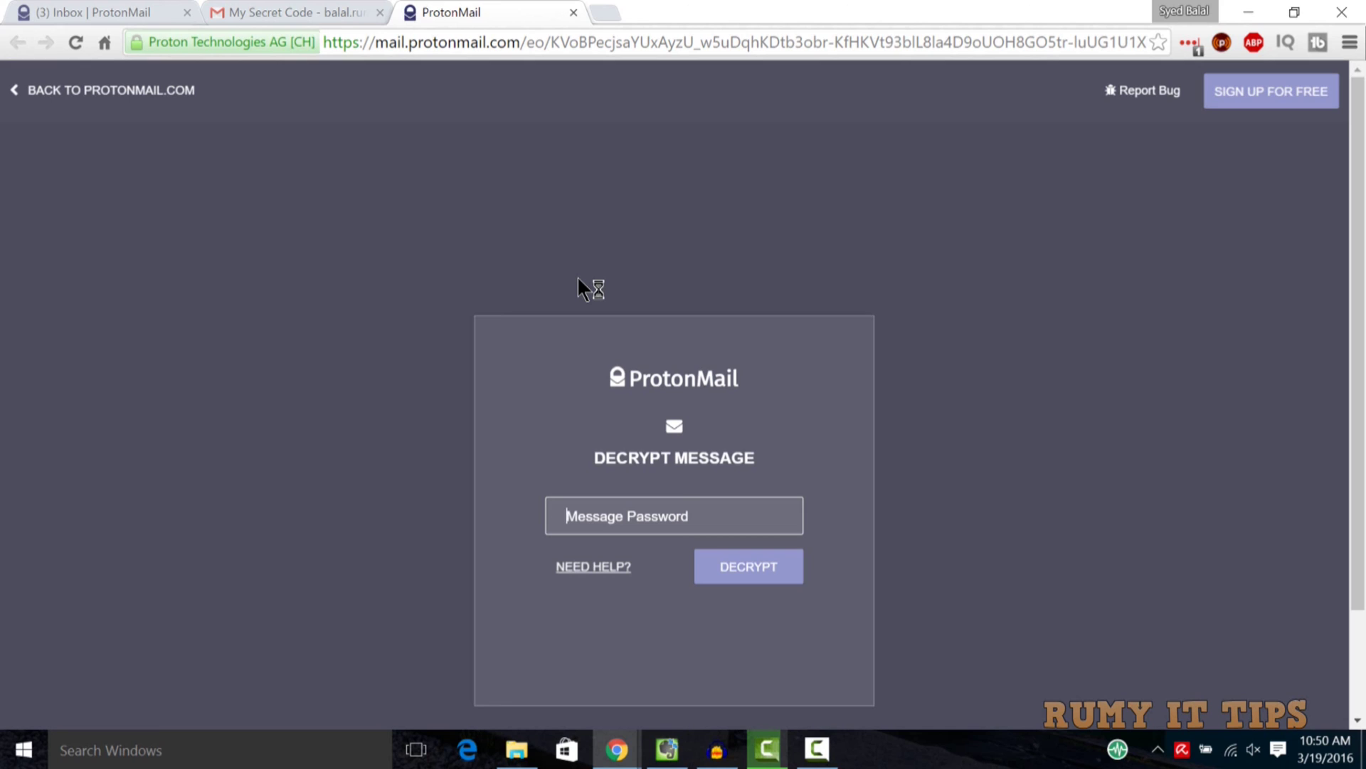
type("••")
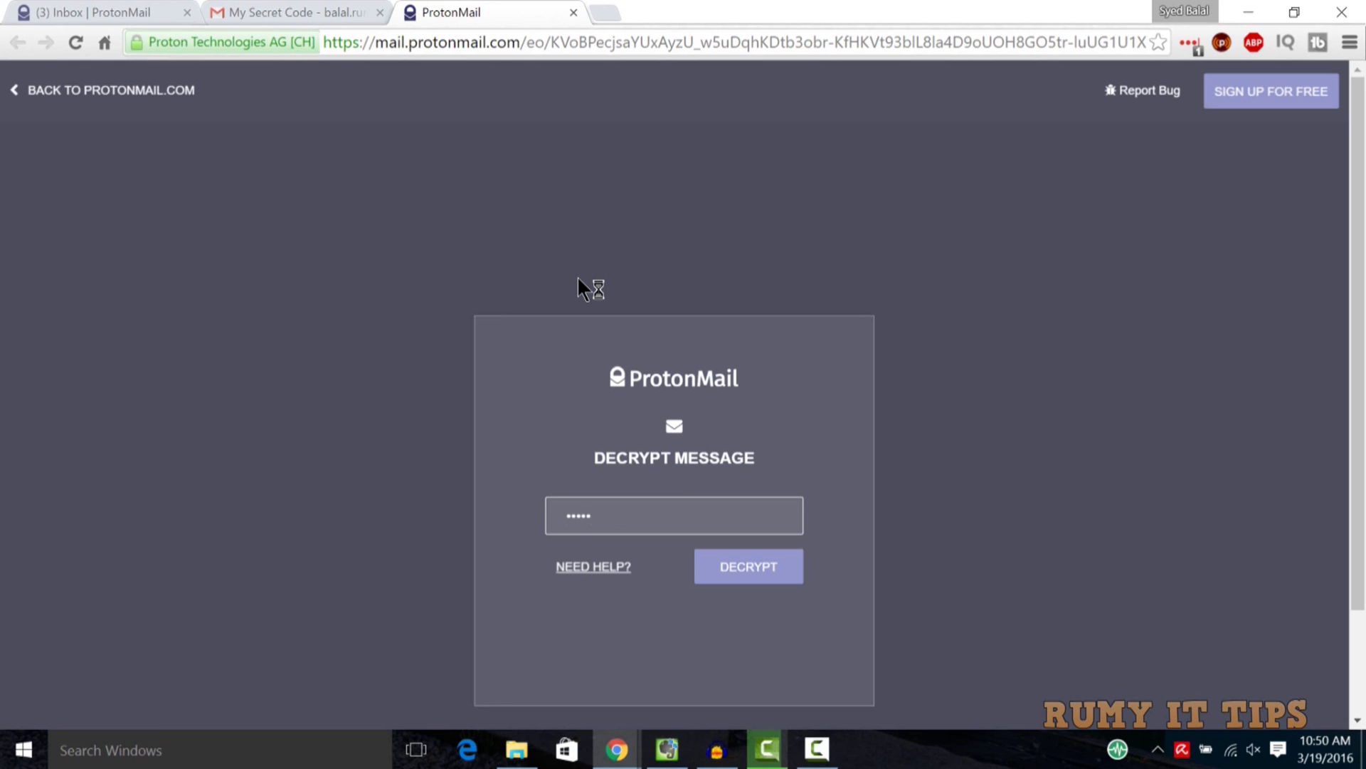
type("•••••••••")
key("Return")
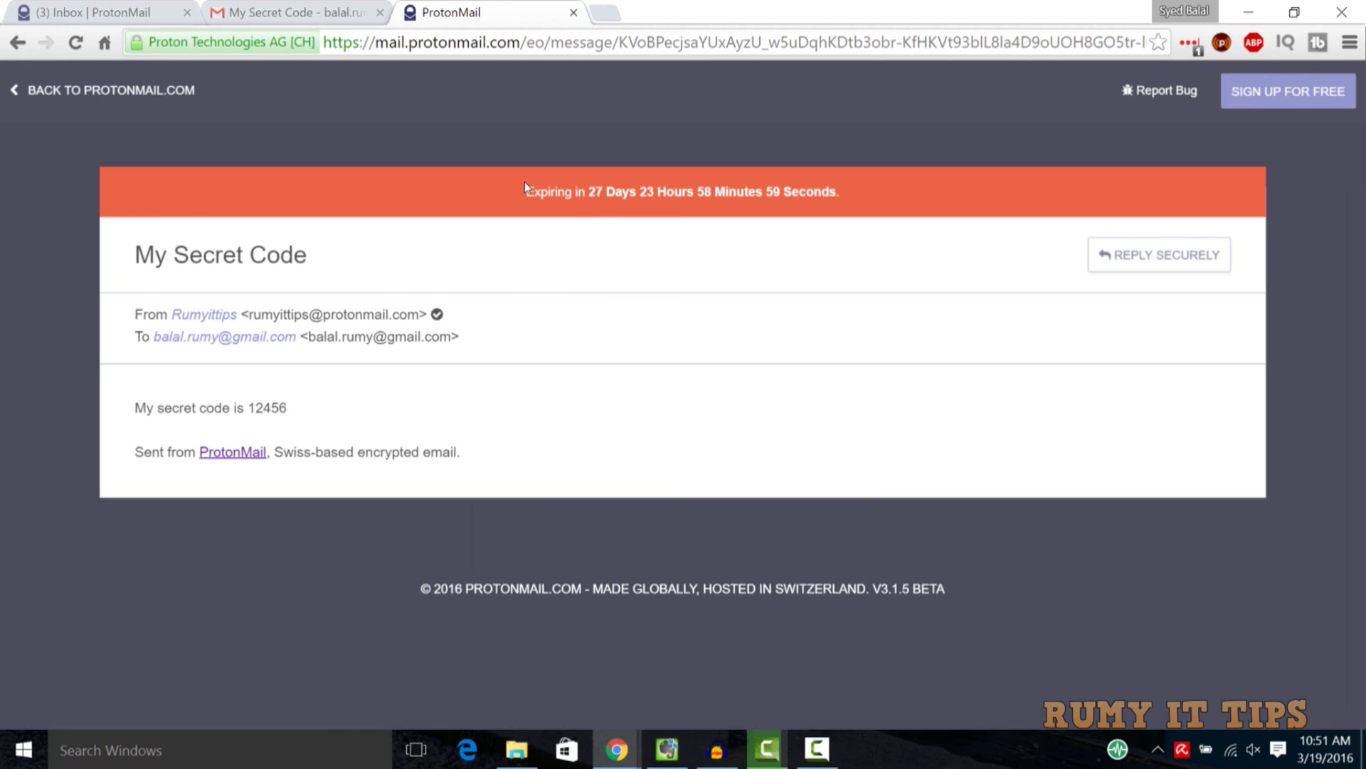
left_click_drag(524, 188, 844, 182)
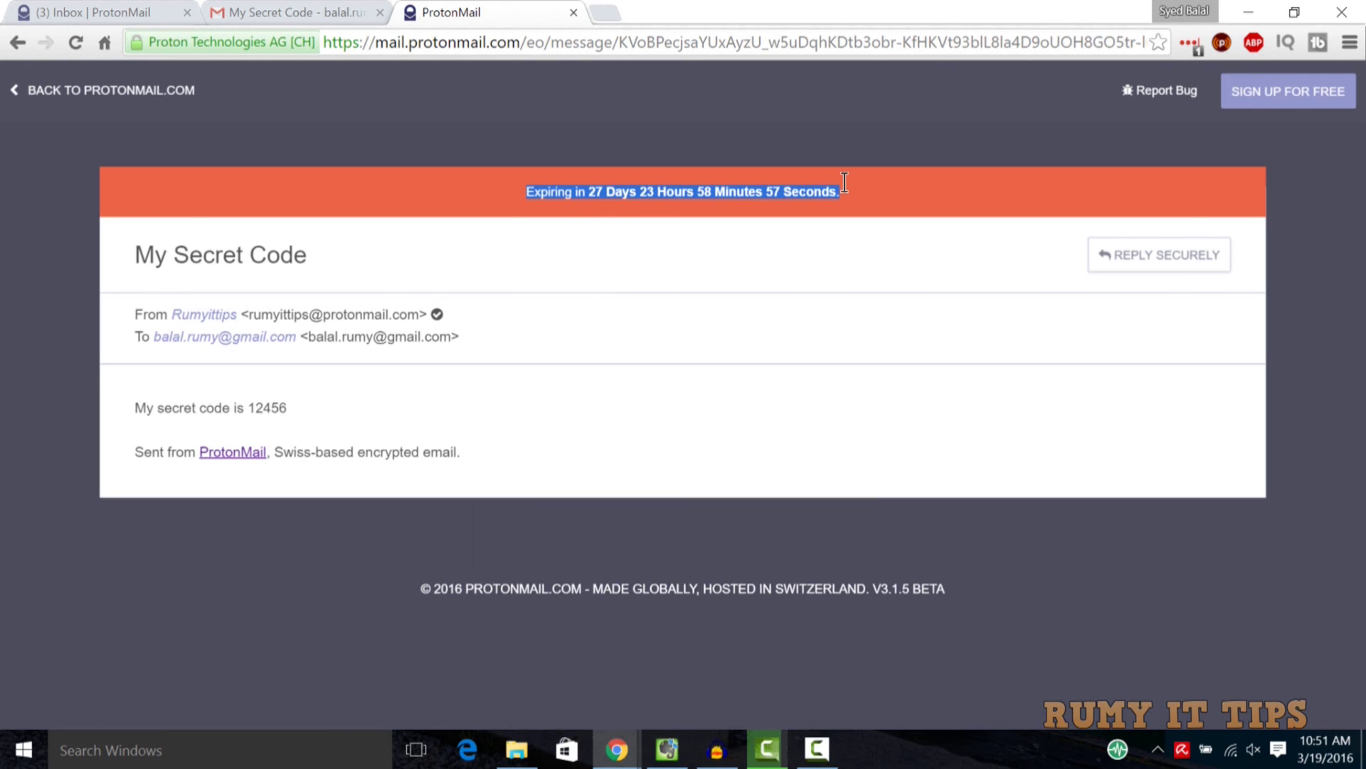